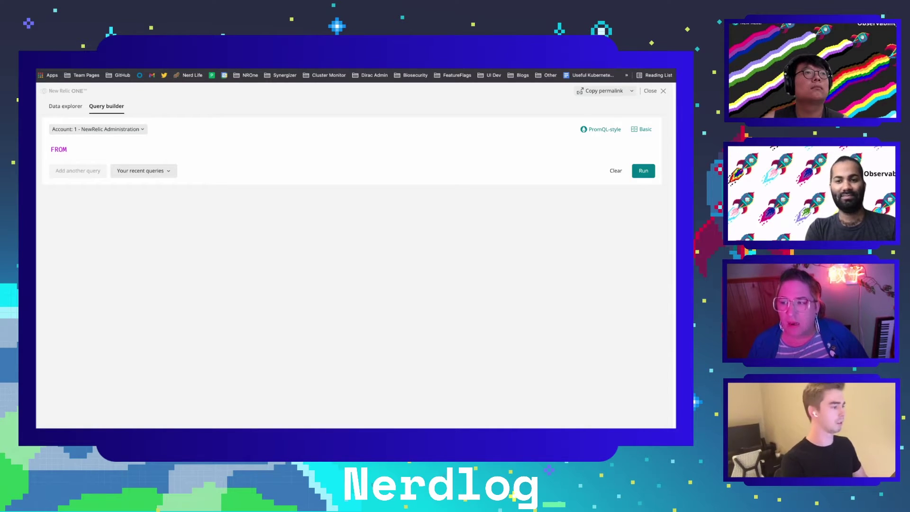
- Begin the query with FROM Transaction SELECT count(*) to count transaction events
type("co")
key("BackSpace")
key("BackSpace")
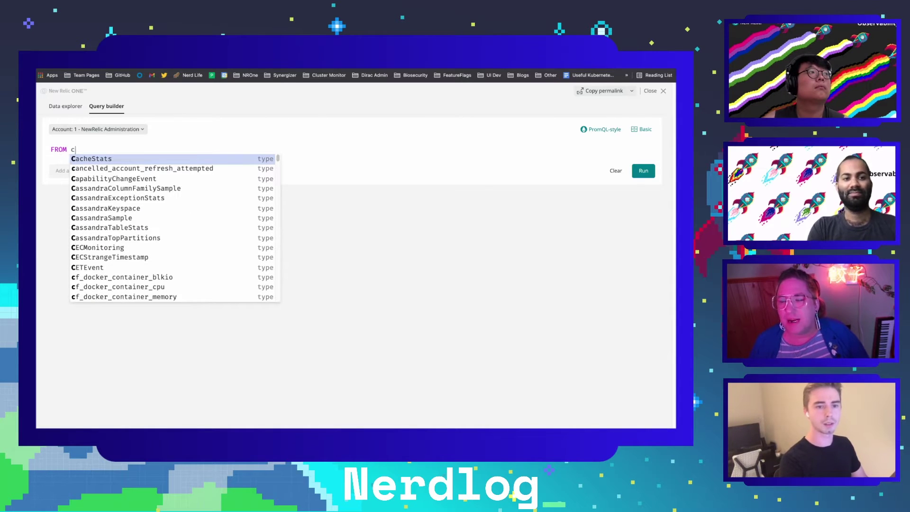
type("Tr")
key("Down")
key("Down")
key("Down")
key("Down")
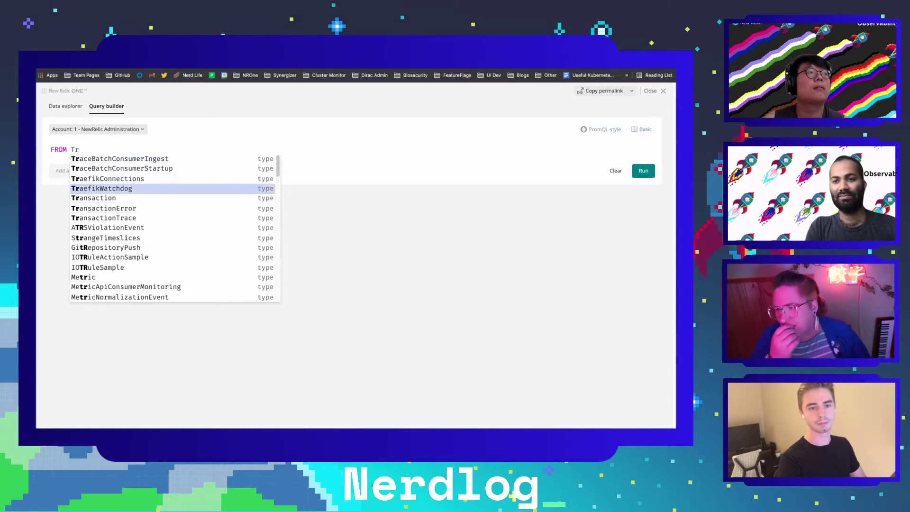
key("Return")
key("Return")
type("count(*)")
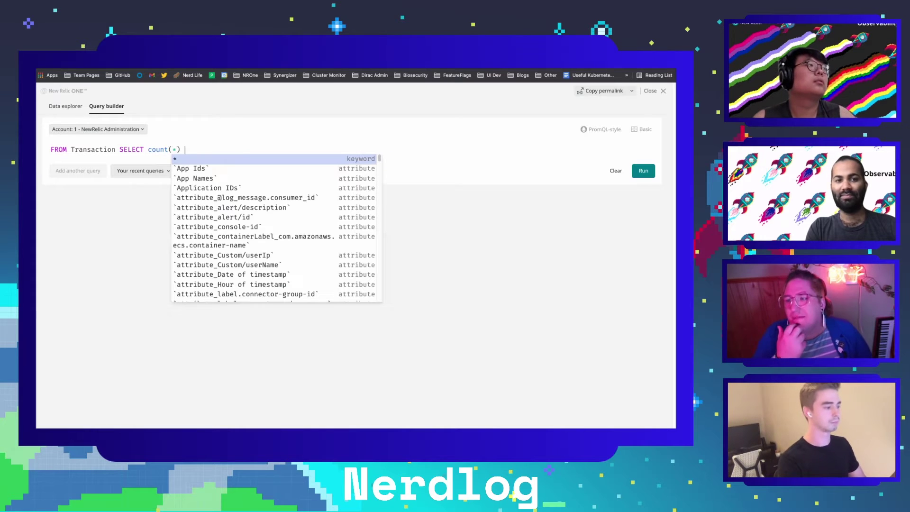
- Filter the query with WHERE request_url LIKE '%data%', add LIMIT 50, and run it
type(" WHERE req")
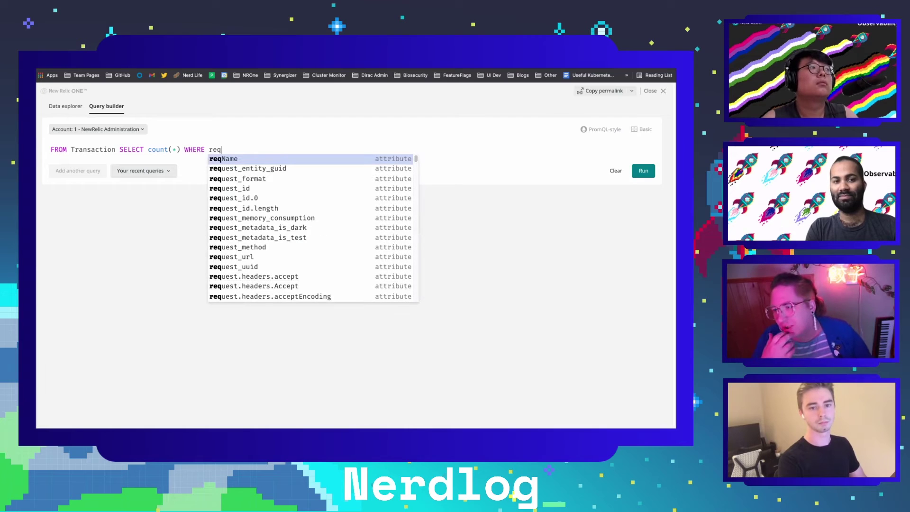
type("uest_url ")
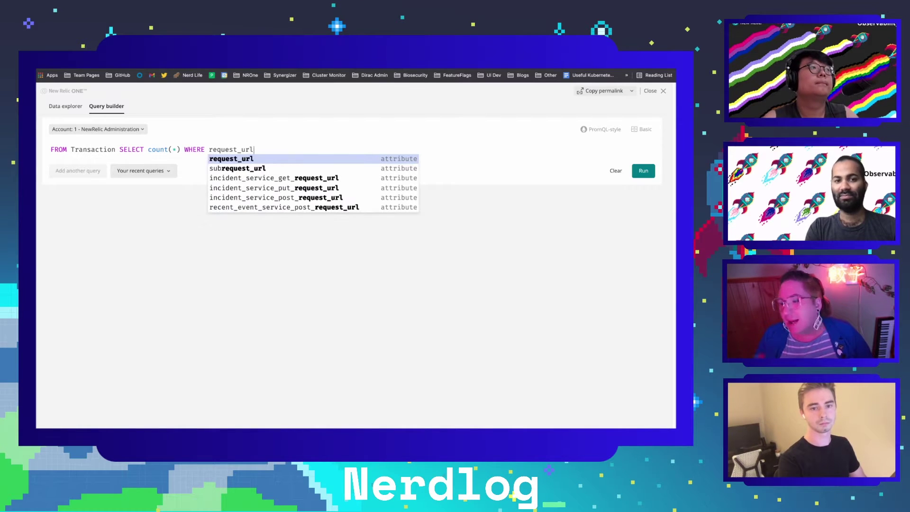
type("LIKE '")
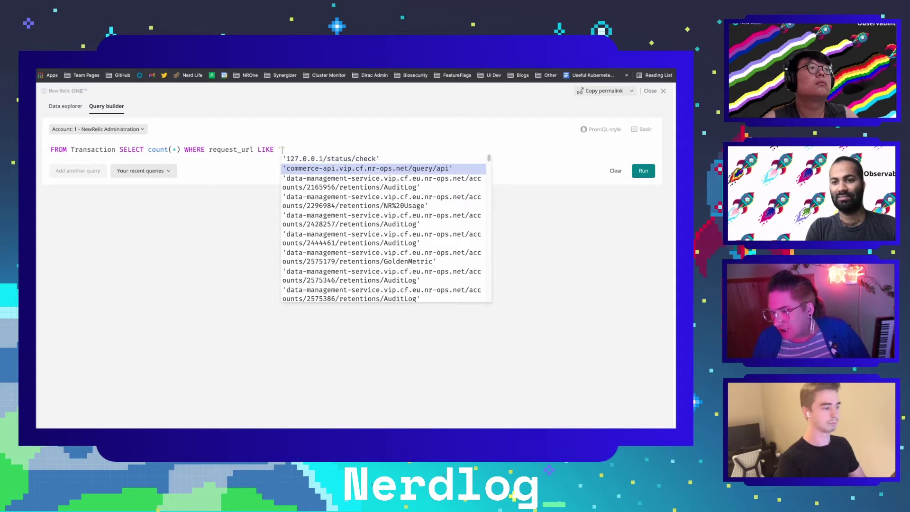
type("%data%' ")
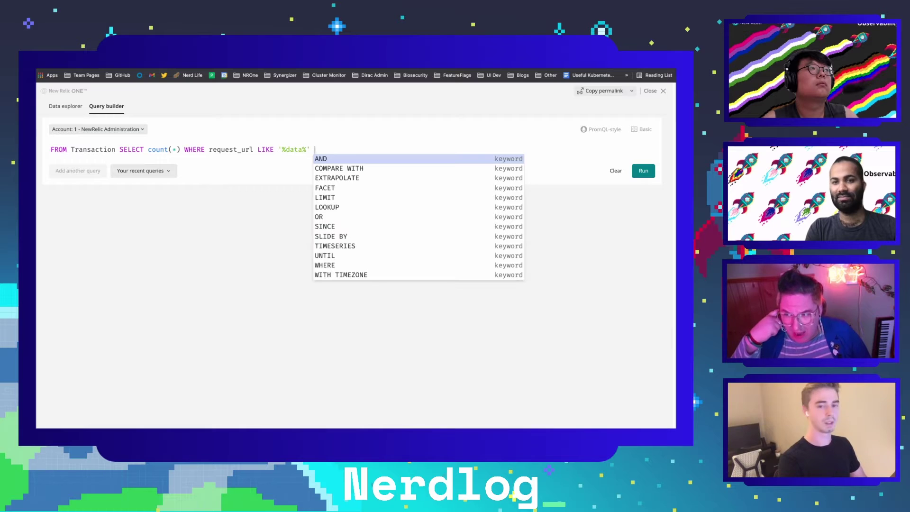
type("LIMIT 50")
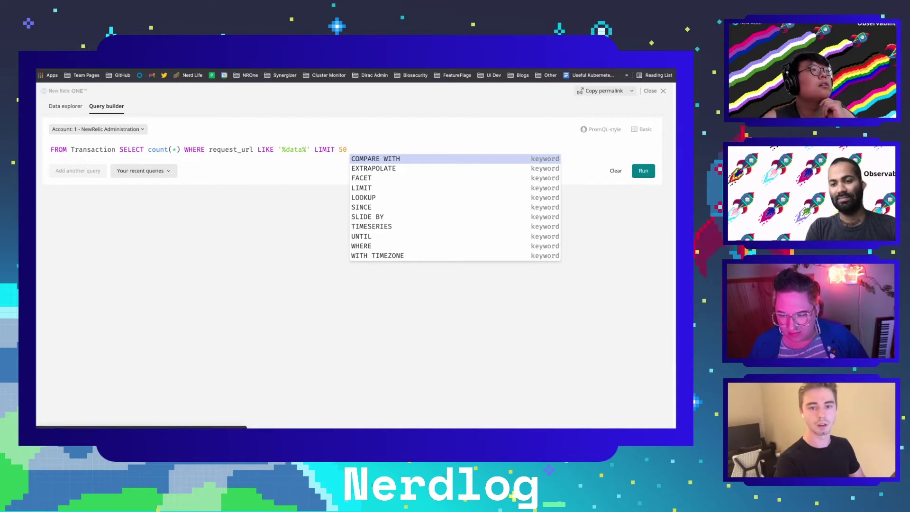
key("ctrl+Return")
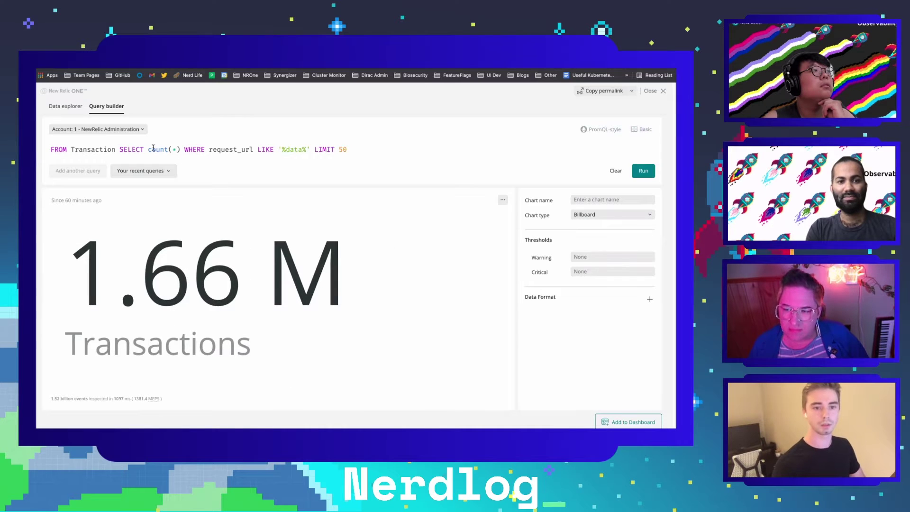
- Add FACET request_url to the query, run it, and display the results as a table
type("FACET r")
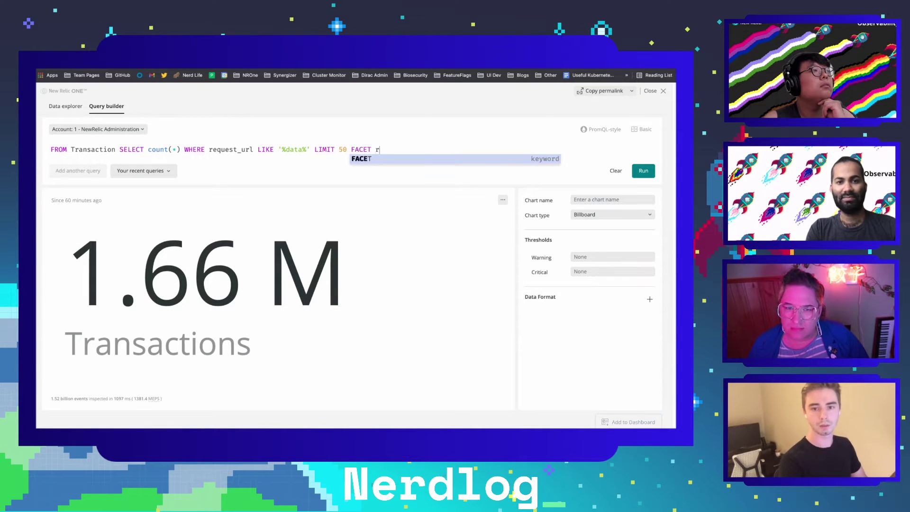
type("equest_url")
key("Tab")
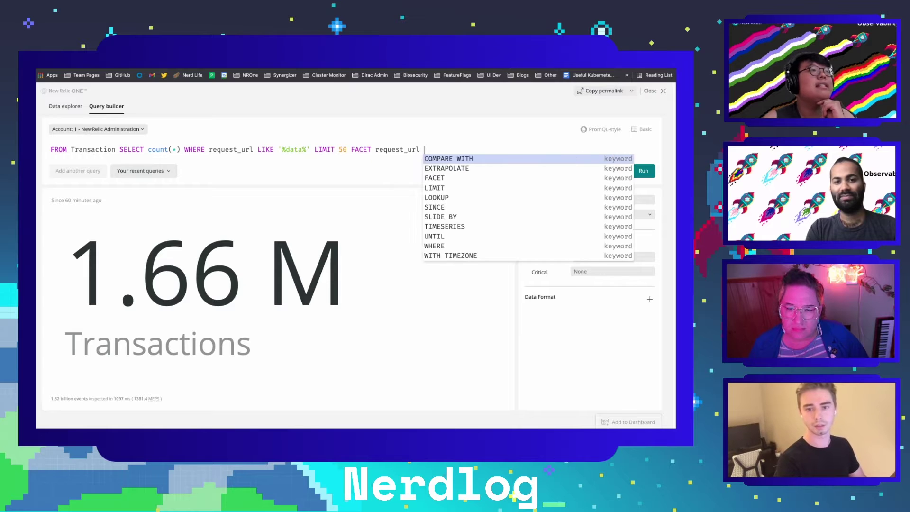
key("ctrl+Return")
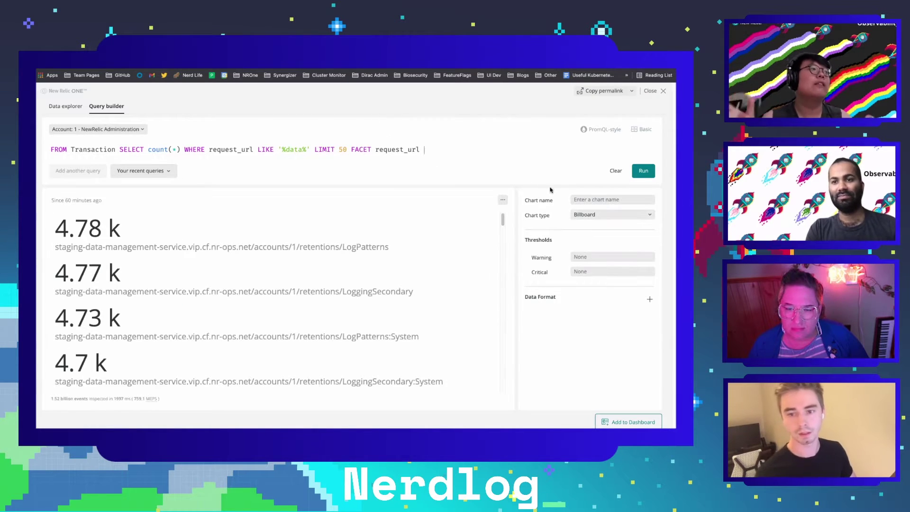
left_click(633, 216)
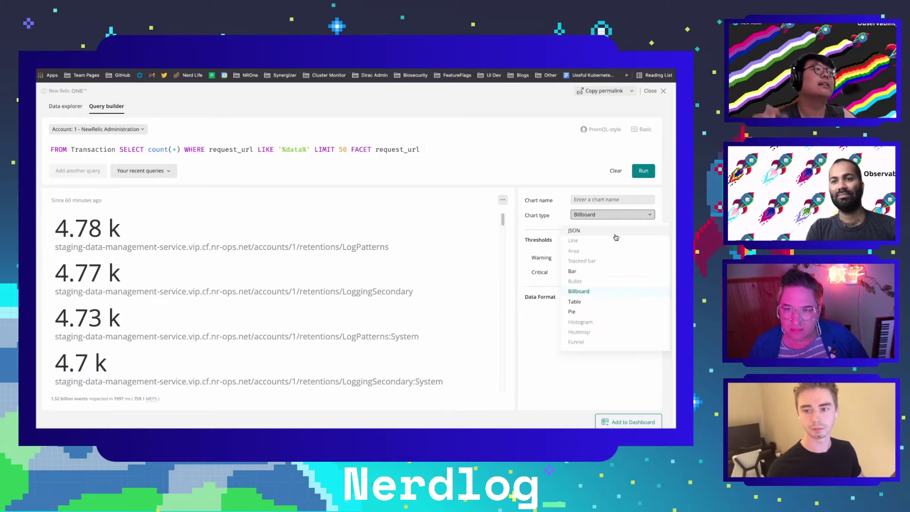
left_click(575, 302)
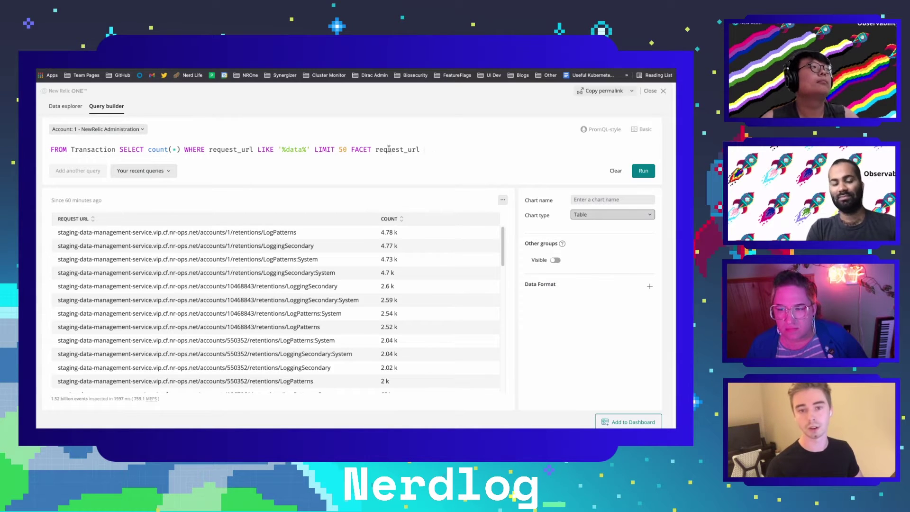
left_click(444, 151)
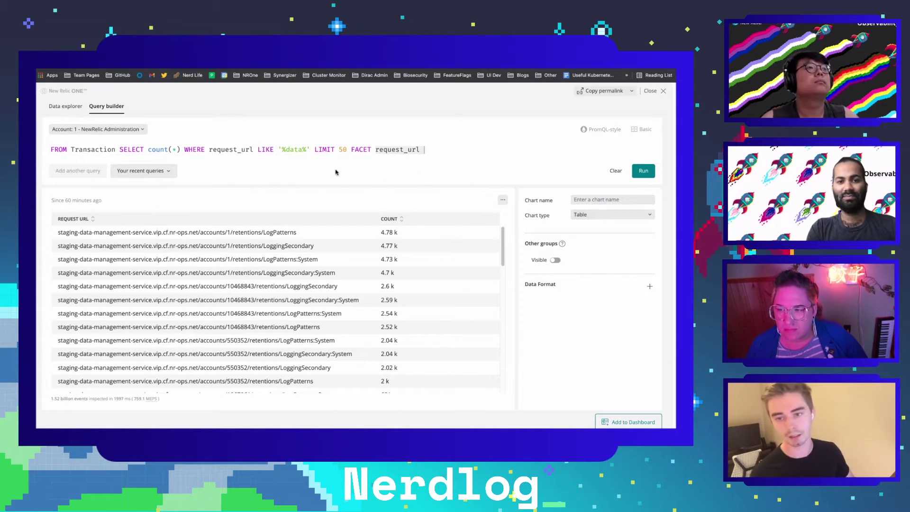
left_click(287, 151)
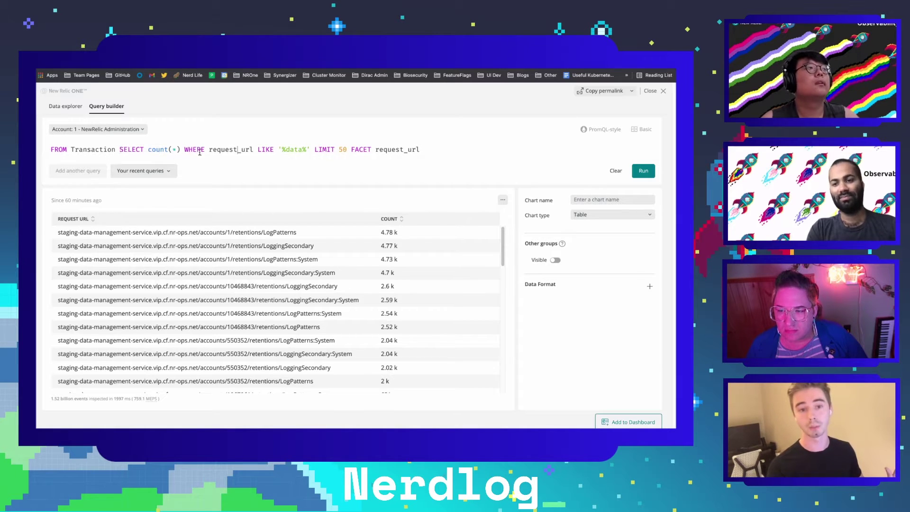
left_click(255, 150)
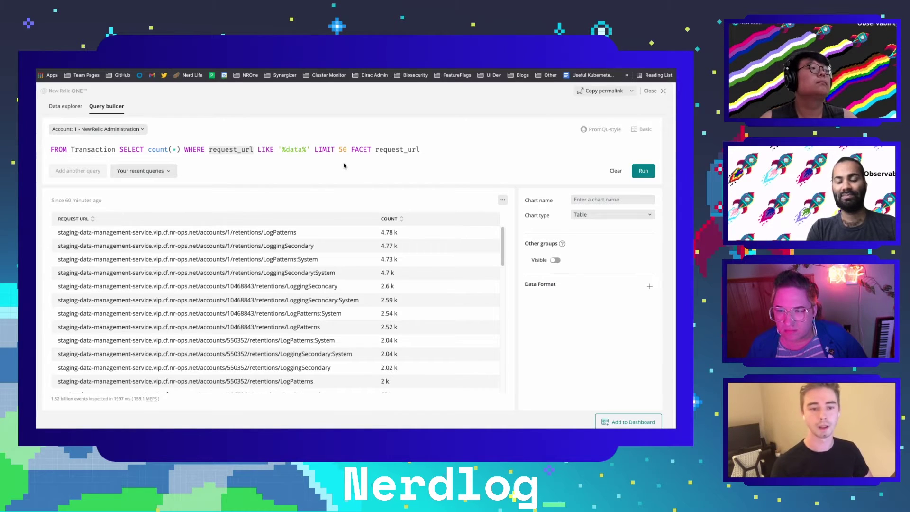
left_click(84, 150)
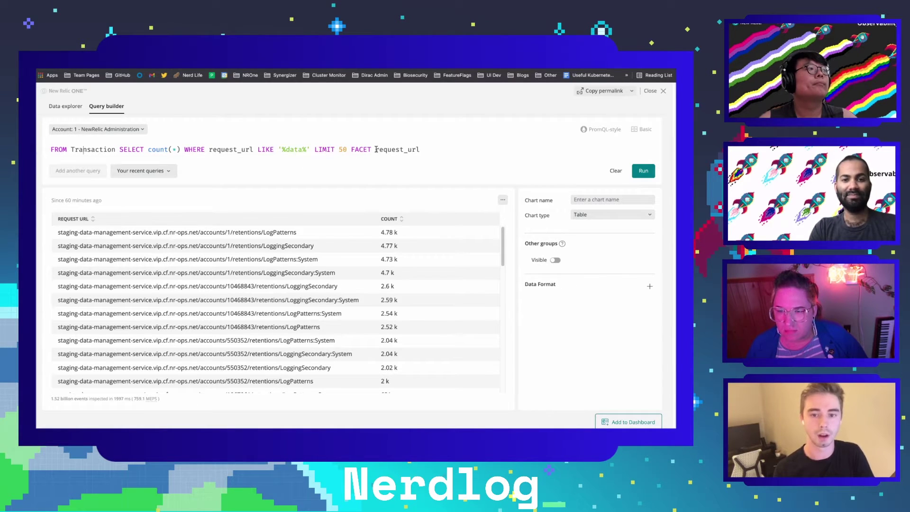
left_click(423, 149)
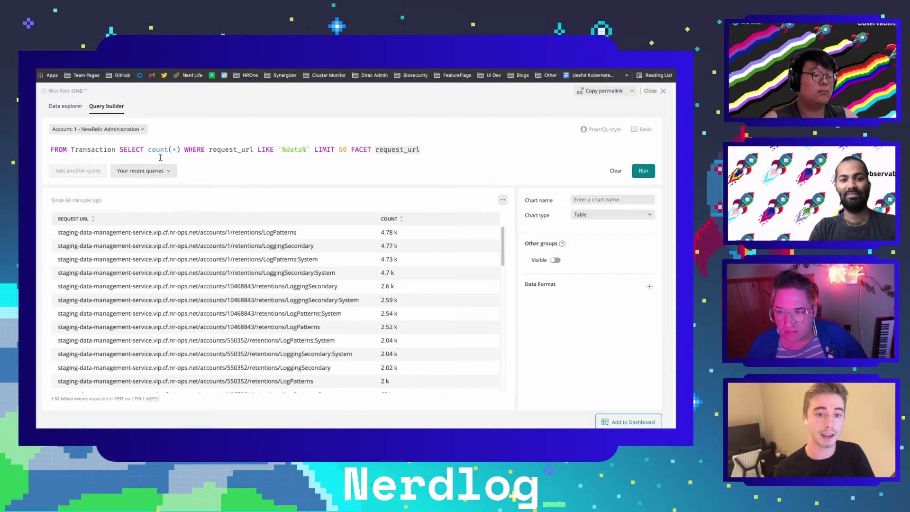
left_click(183, 149)
left_click(421, 149)
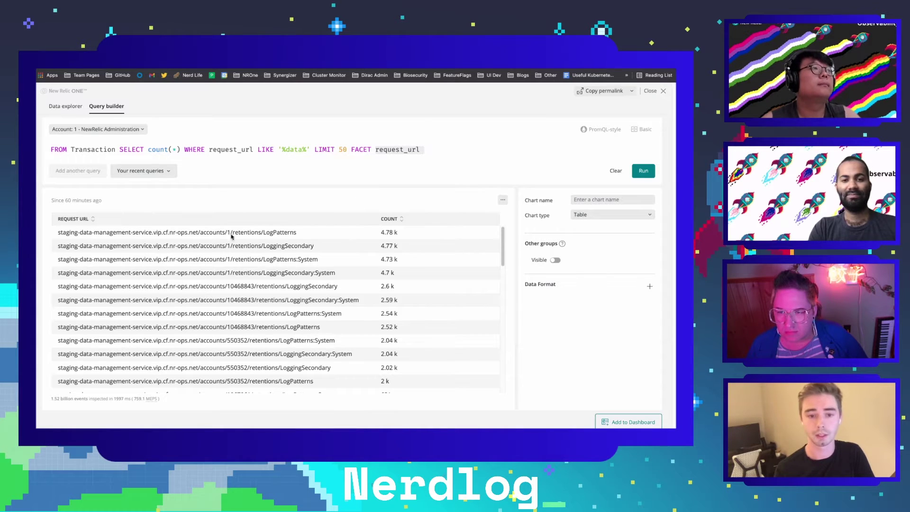
- Look through the whole results table, checking the request URLs, their account segments, and the count for each
left_click_drag(329, 233, 58, 231)
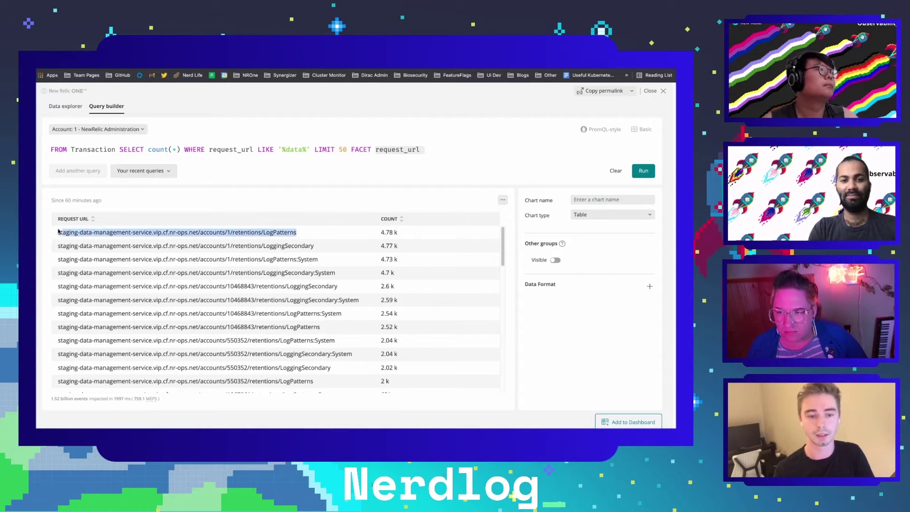
left_click_drag(377, 232, 412, 233)
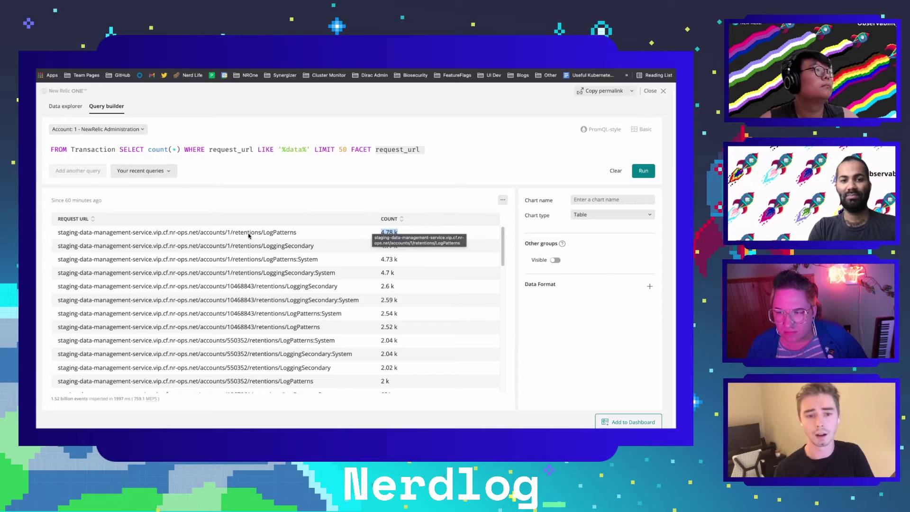
left_click_drag(201, 232, 231, 233)
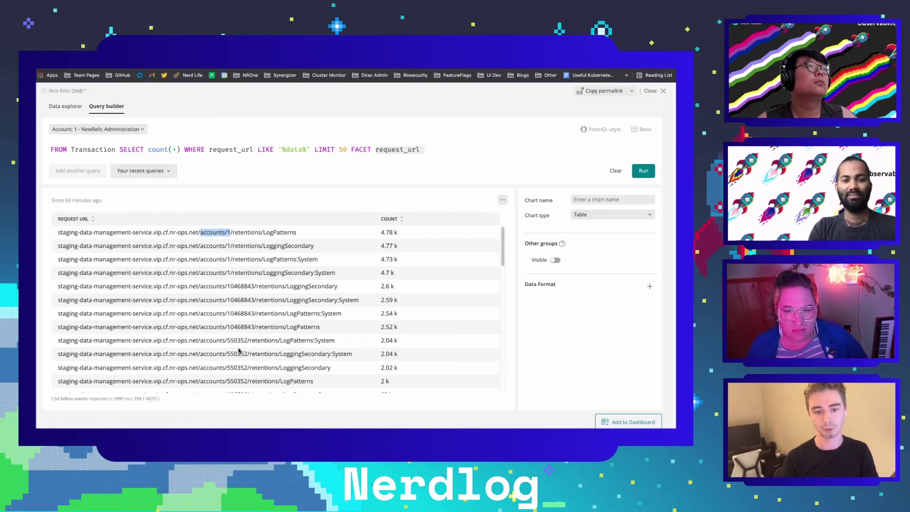
scroll(241, 355, "down", 3)
scroll(240, 355, "down", 10)
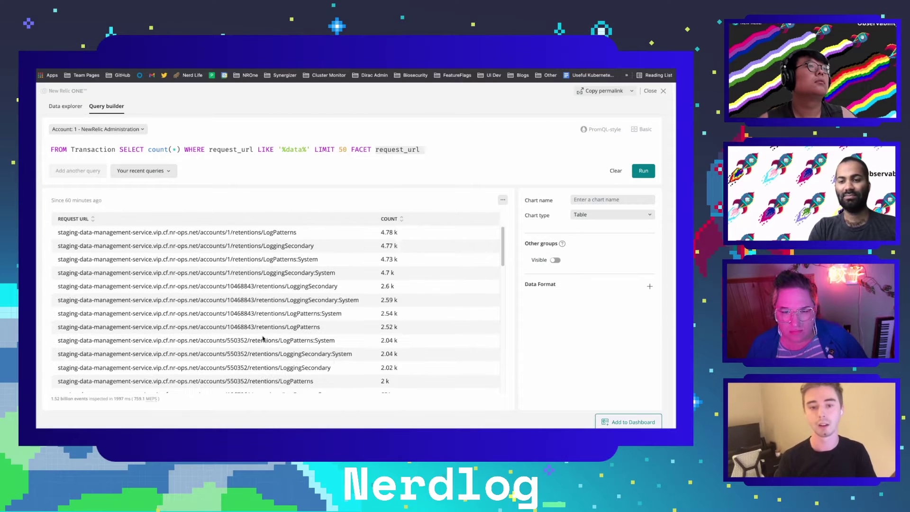
scroll(262, 342, "up", 10)
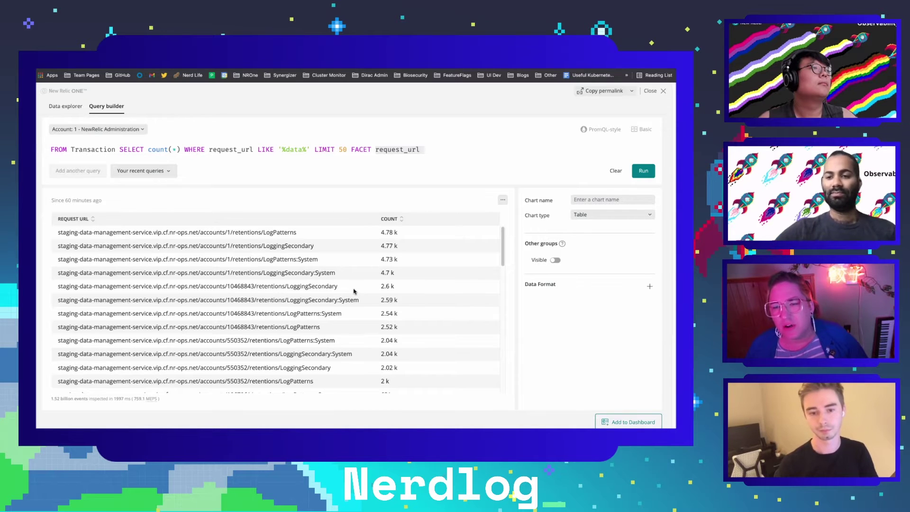
scroll(354, 291, "down", 8)
scroll(354, 291, "up", 8)
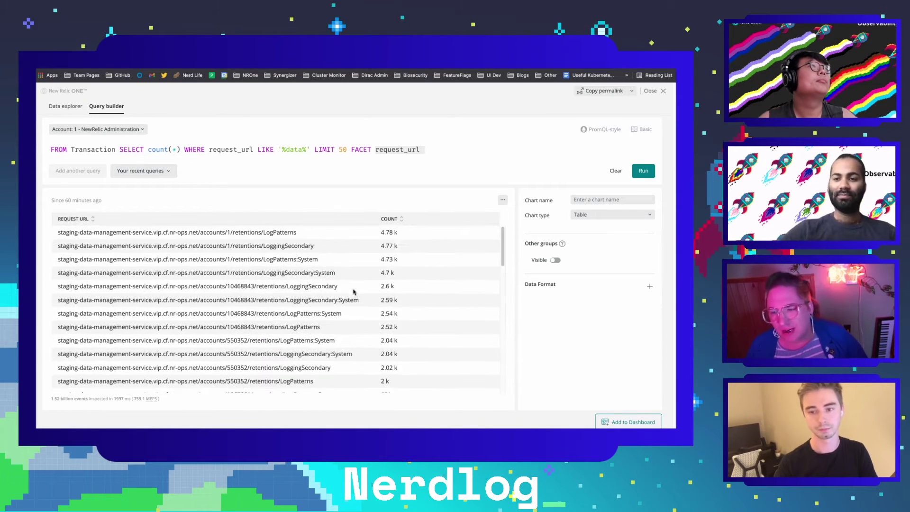
scroll(353, 291, "down", 5)
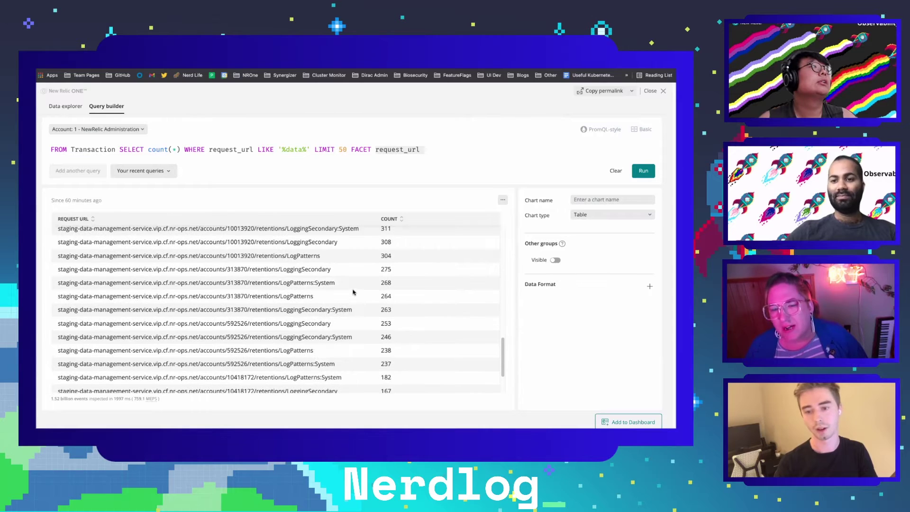
scroll(353, 293, "up", 5)
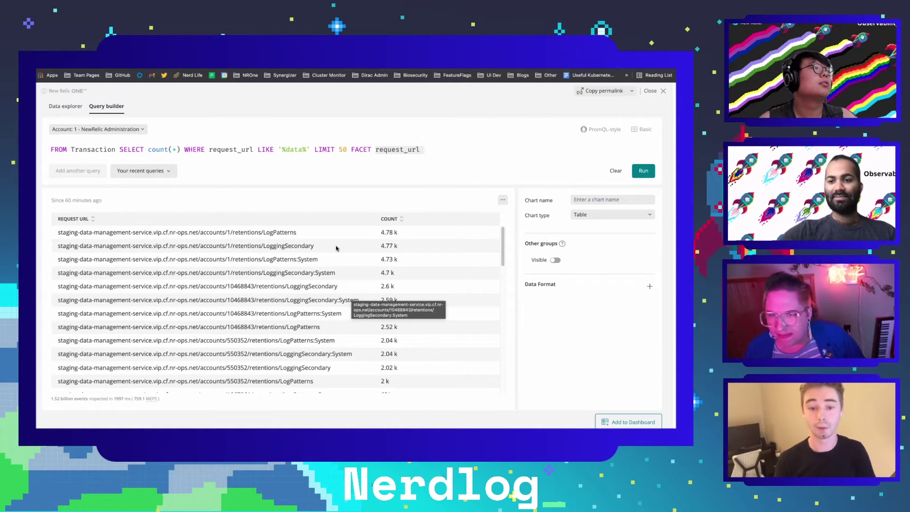
- Compare the account segments and the retention names at the ends of the listed request URLs
double_click(273, 232)
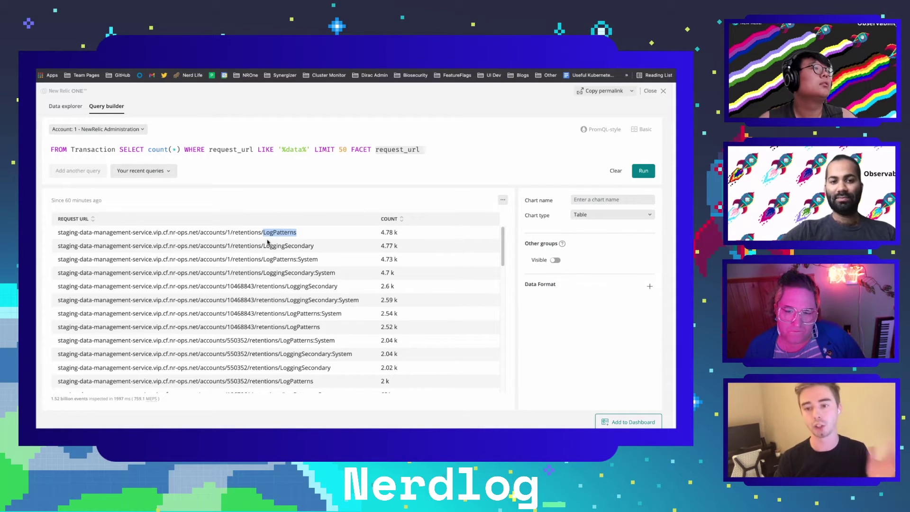
left_click_drag(262, 234, 307, 234)
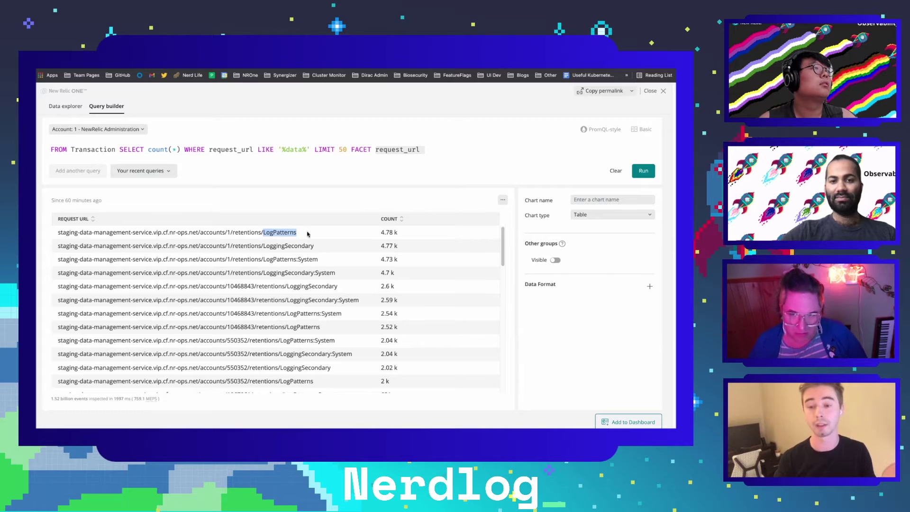
left_click_drag(213, 234, 234, 235)
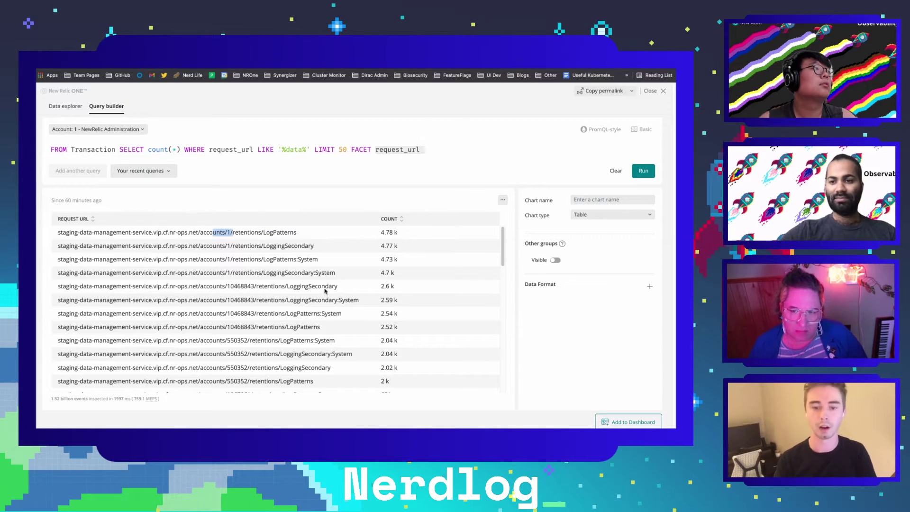
scroll(327, 294, "down", 10)
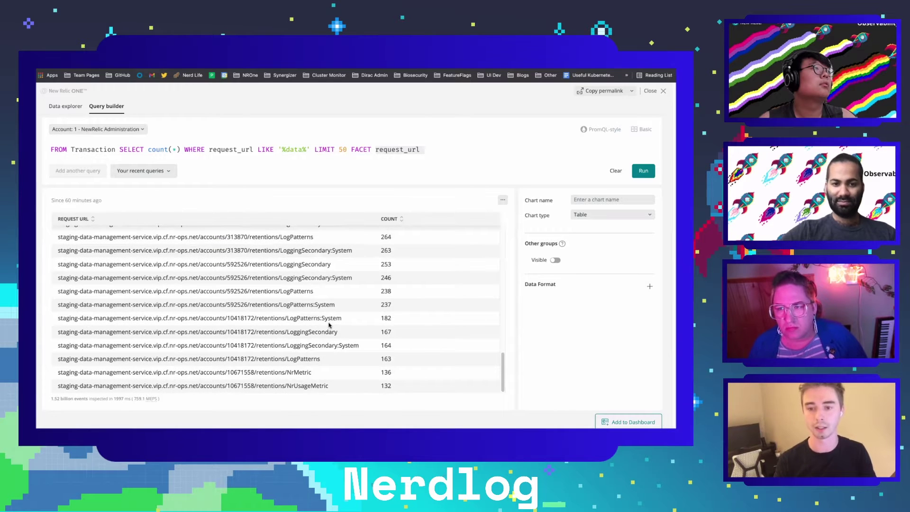
scroll(330, 320, "up", 10)
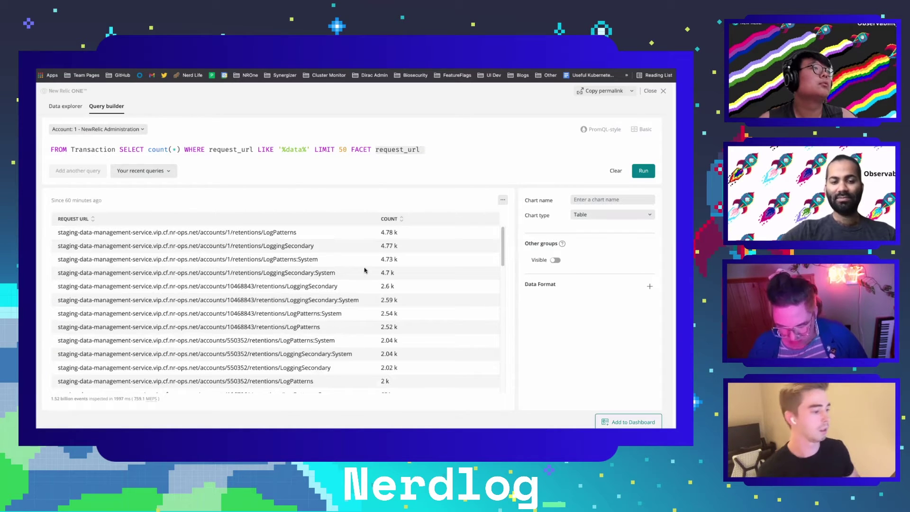
left_click(377, 151)
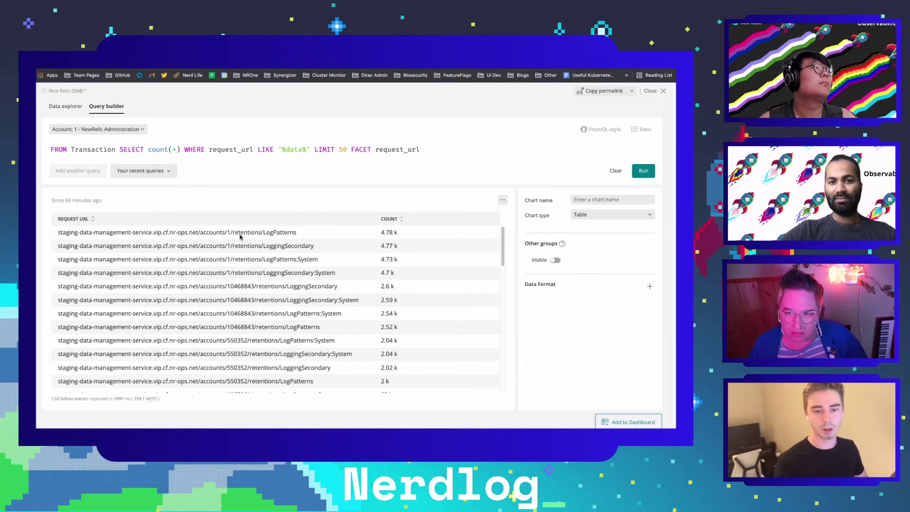
left_click_drag(225, 233, 232, 280)
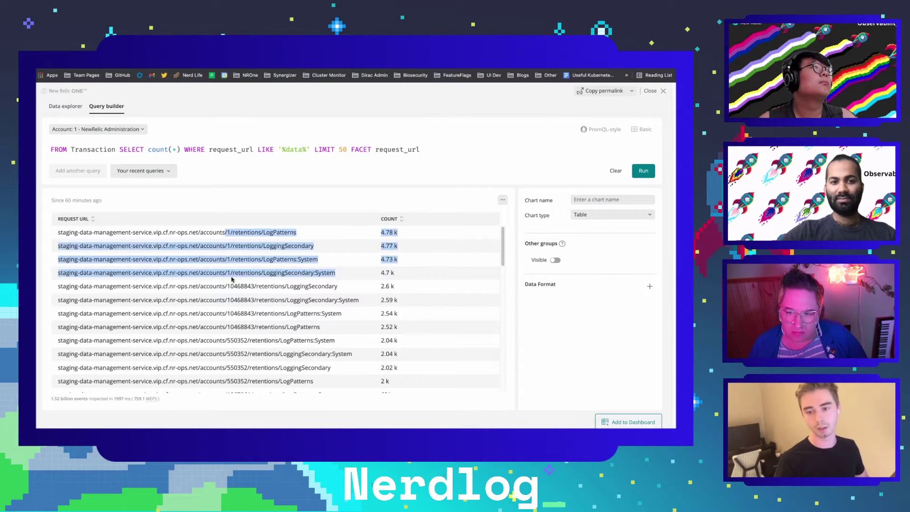
- Wrap the faceted request_url in a capture() function and start its second argument as a raw string, r''
left_click(232, 280)
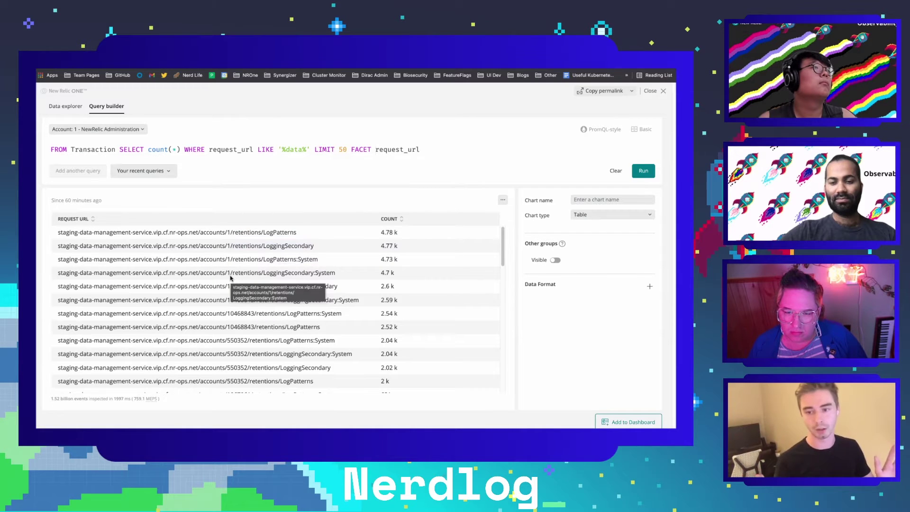
left_click(382, 151)
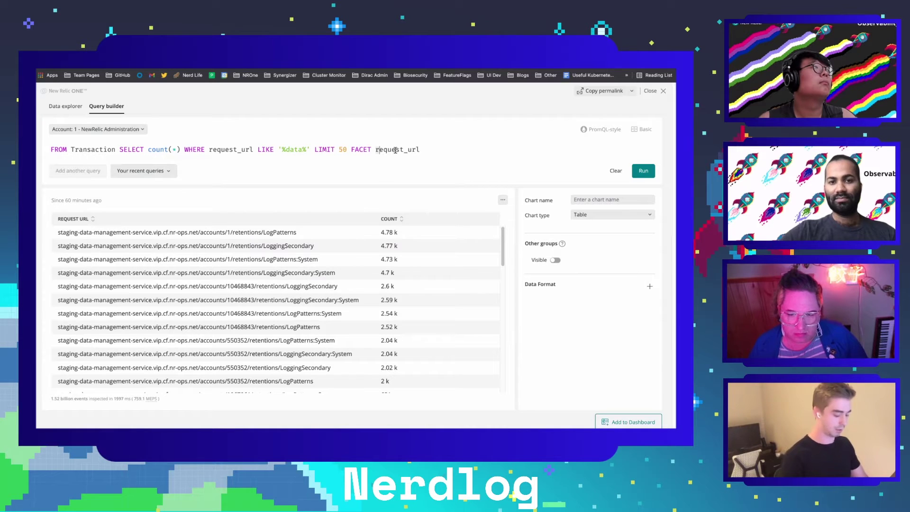
type("capure(")
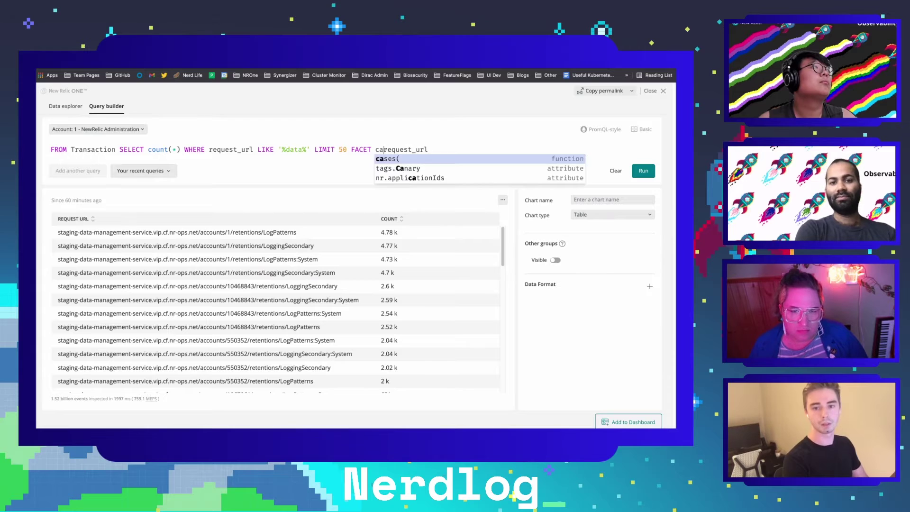
left_click(387, 149)
type("ture(")
key("Right")
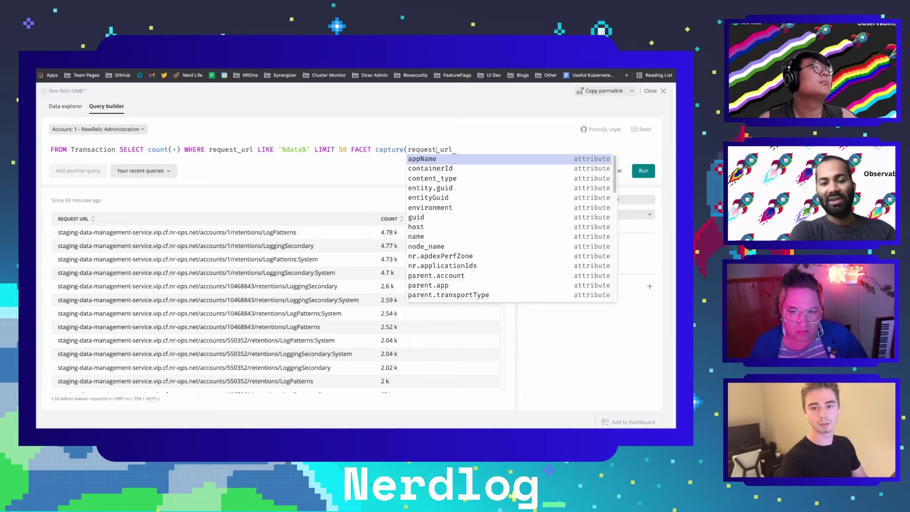
type(", r'")
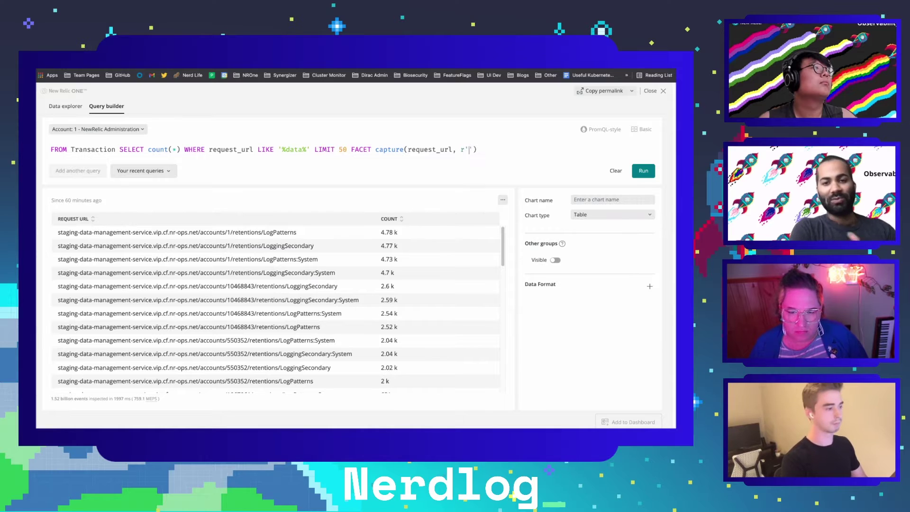
- Complete the capture regex as r'.*/accounts/(?P<account>\d+).*' to extract the account digits from the request URL
type(".")
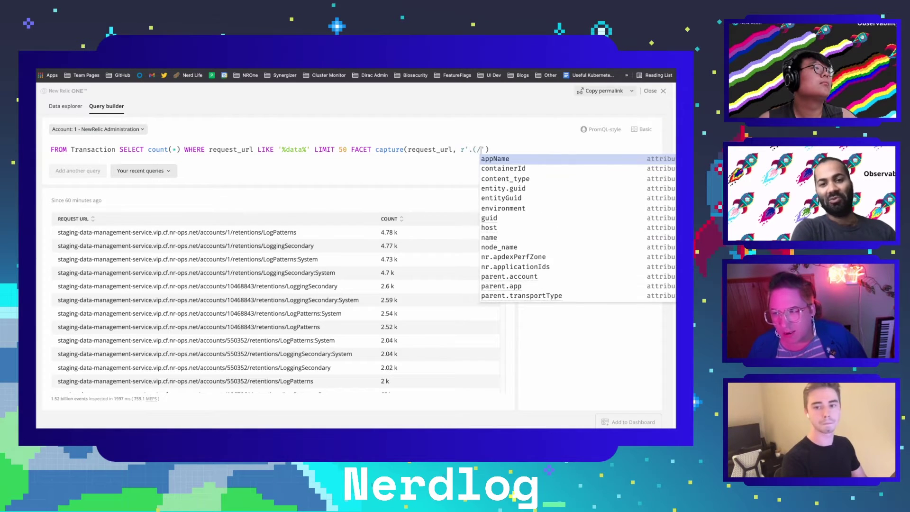
type("*/accounts")
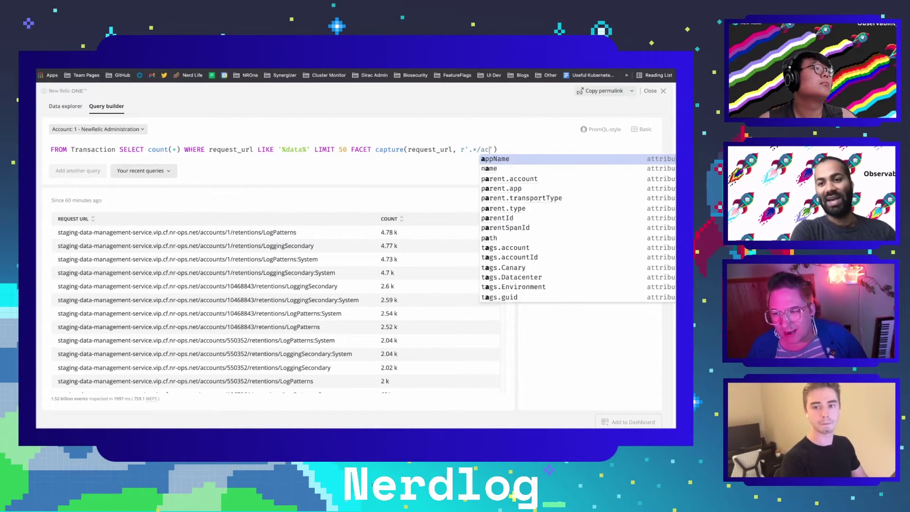
type("/")
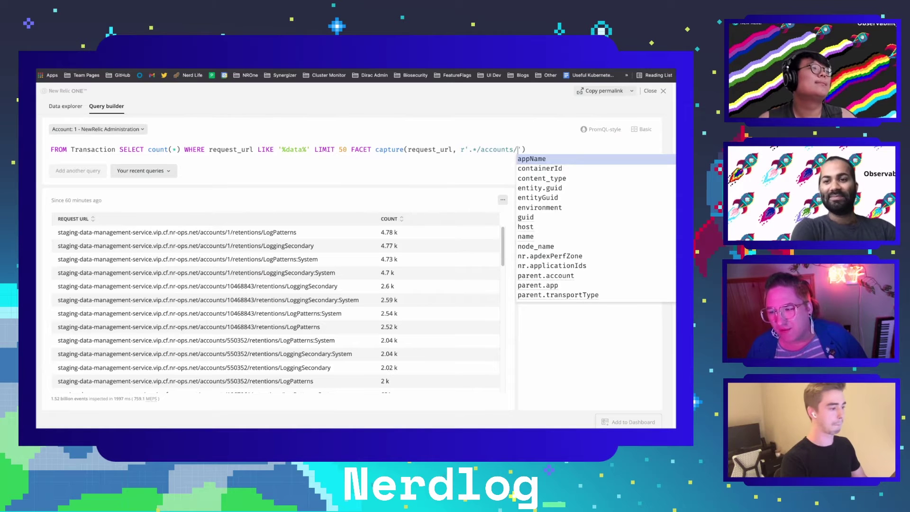
type("(?P<")
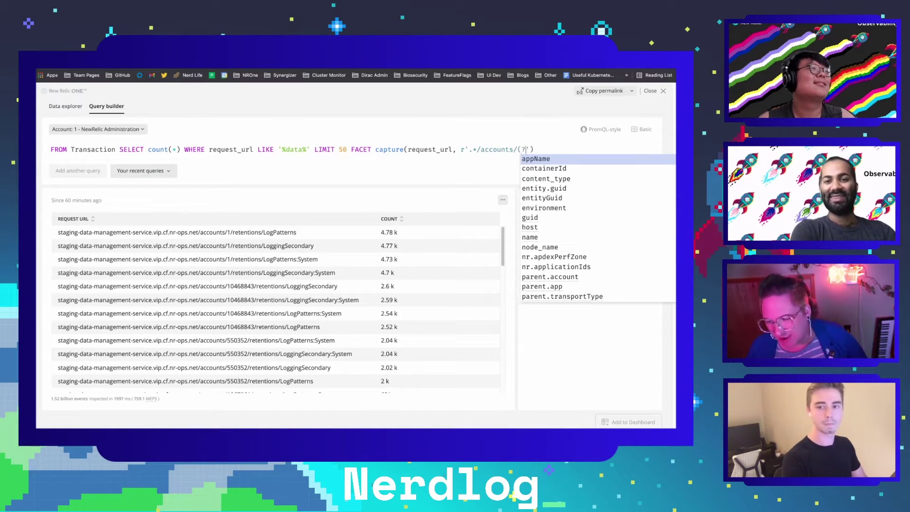
type("account>")
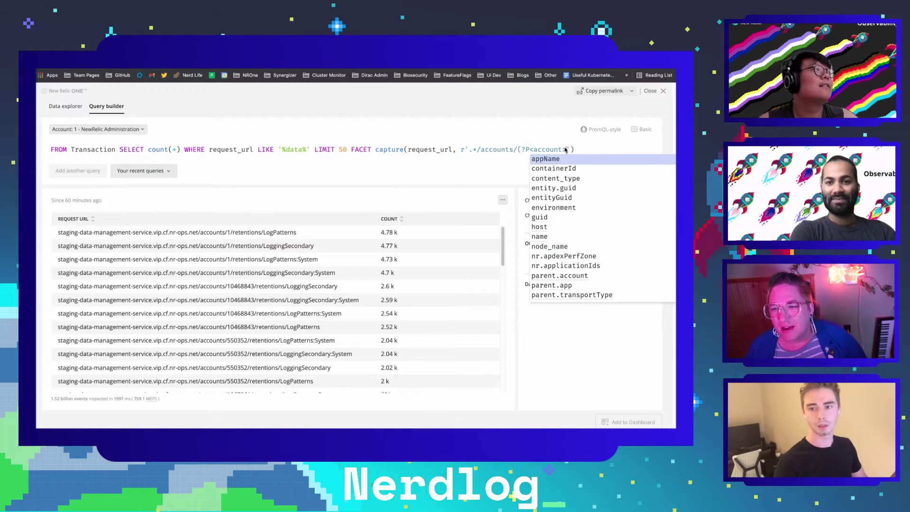
key("Escape")
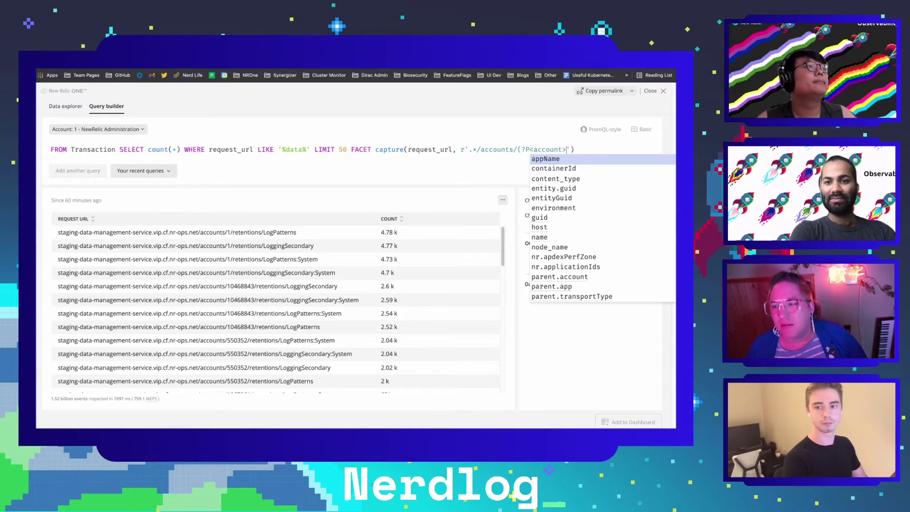
type("\\d")
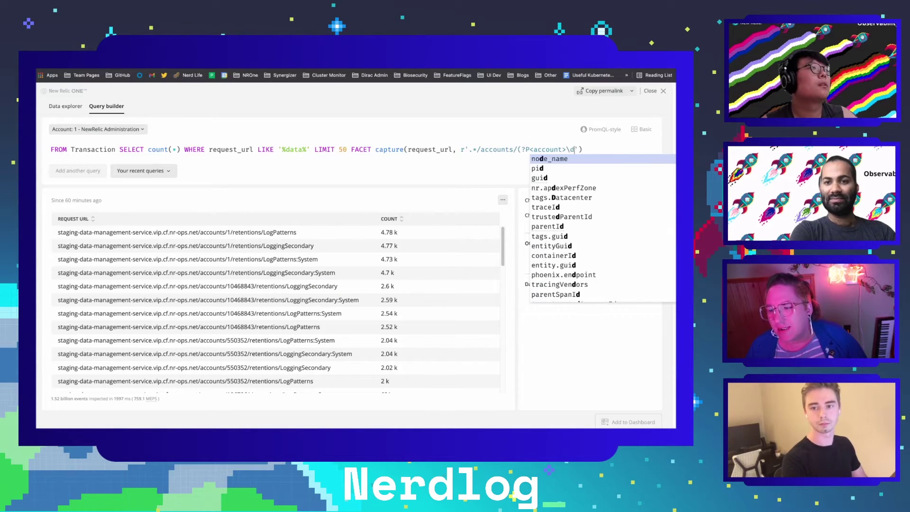
type("+).*")
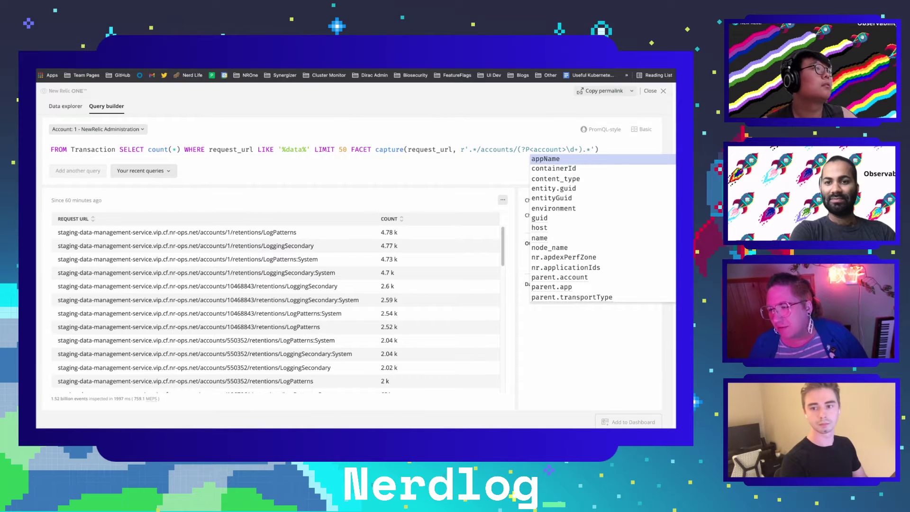
key("Escape")
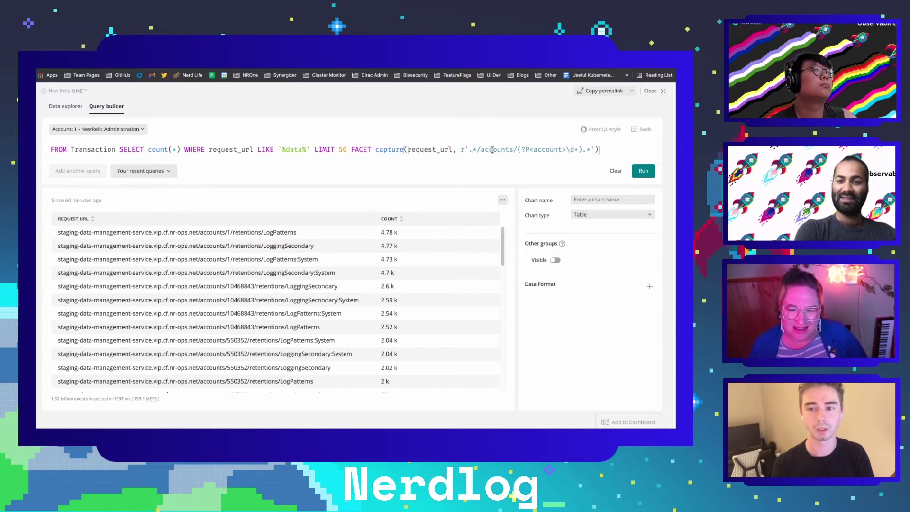
- Compare the r prefix of the regex string with the plain '%data%' string, and examine the \d token
left_click(470, 150)
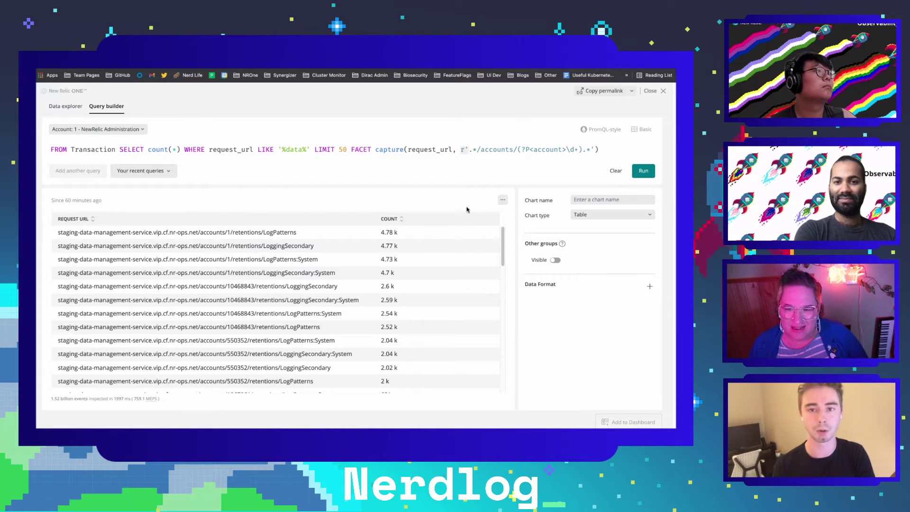
left_click(460, 150)
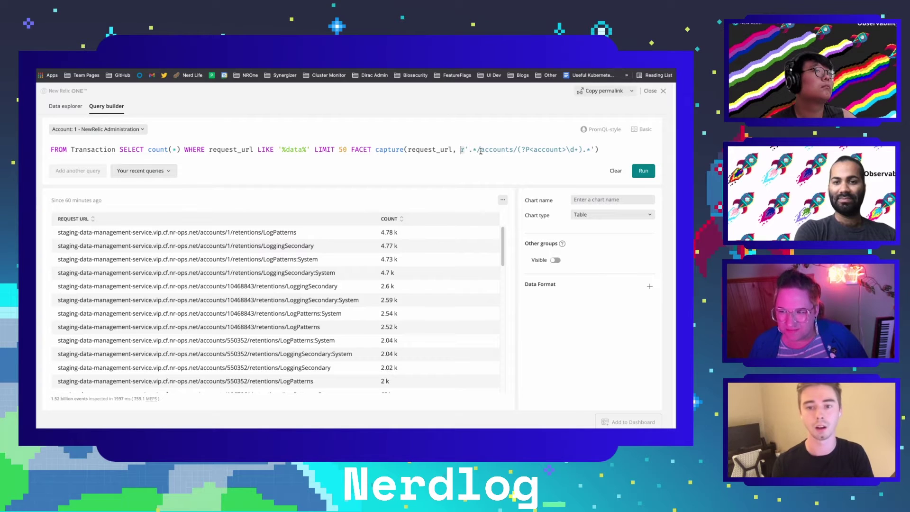
left_click_drag(279, 150, 308, 150)
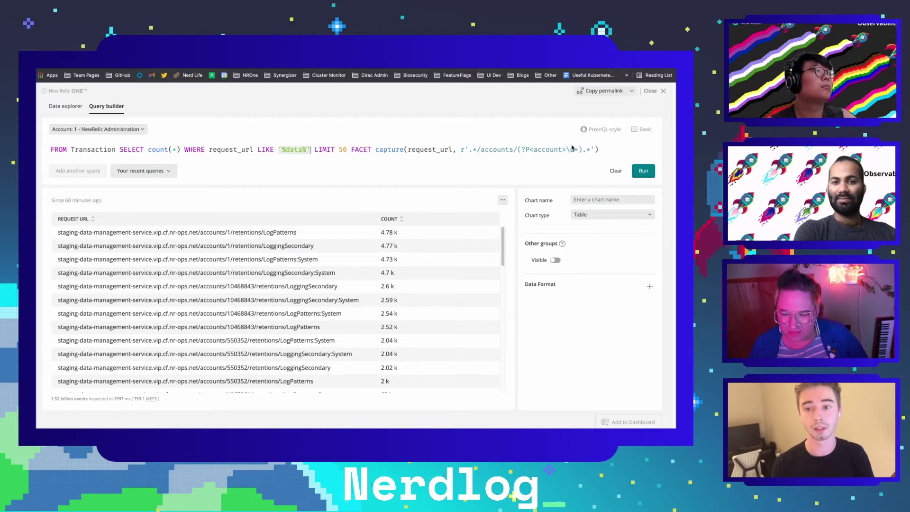
left_click_drag(567, 149, 574, 149)
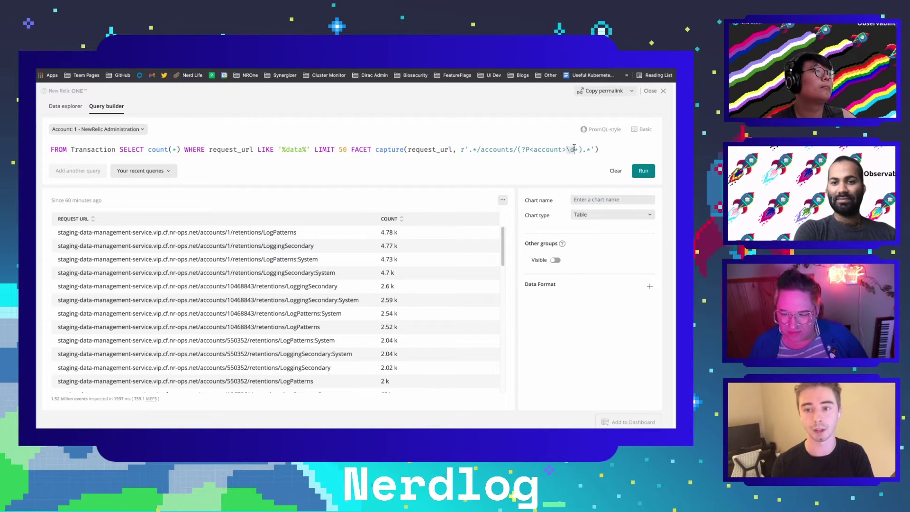
- Try inserting an escaped \\d inside the '%data%' string of the WHERE clause, and remove it again
left_click(294, 149)
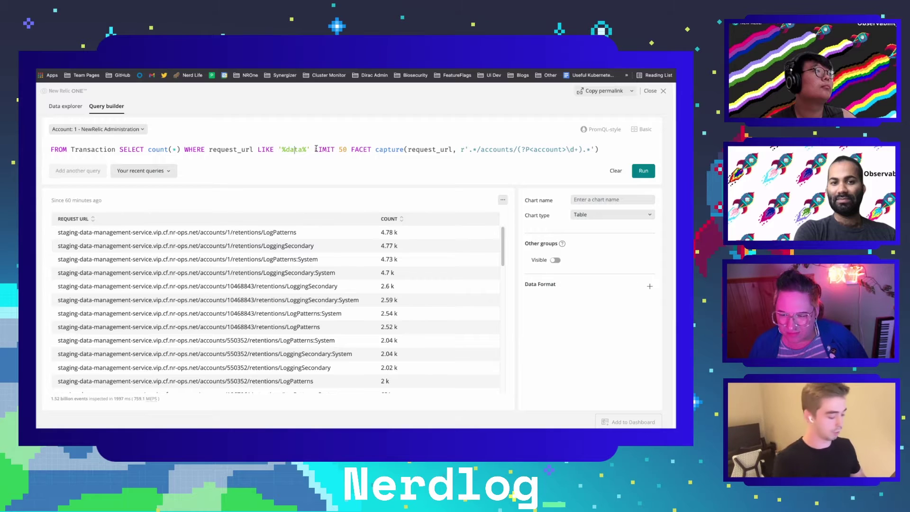
type("\\\\d")
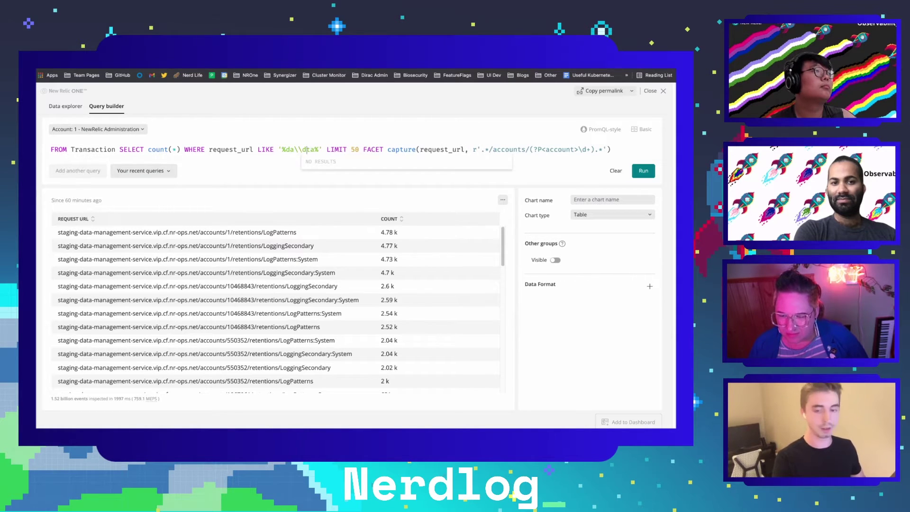
key("BackSpace")
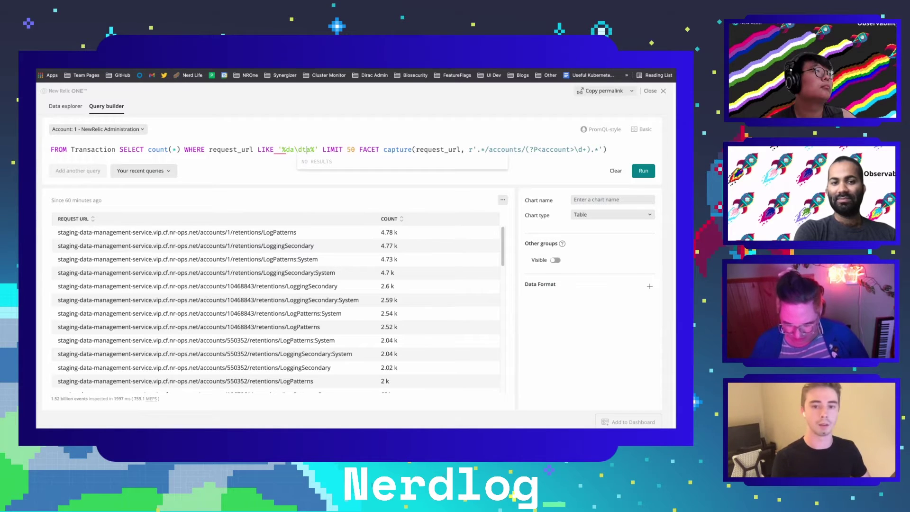
key("BackSpace")
key("BackSpace")
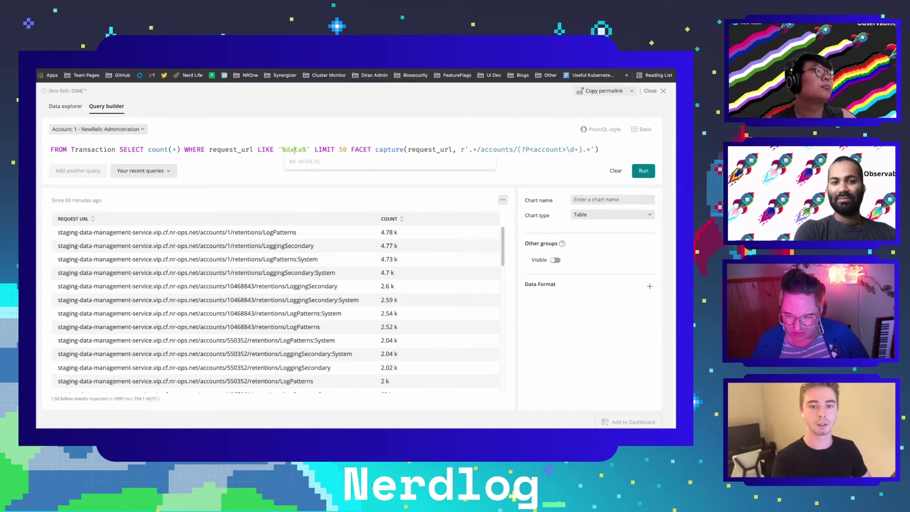
- Try the capture regex as an ordinary string without the r prefix and with \\d, and restore the raw-string form
left_click(465, 149)
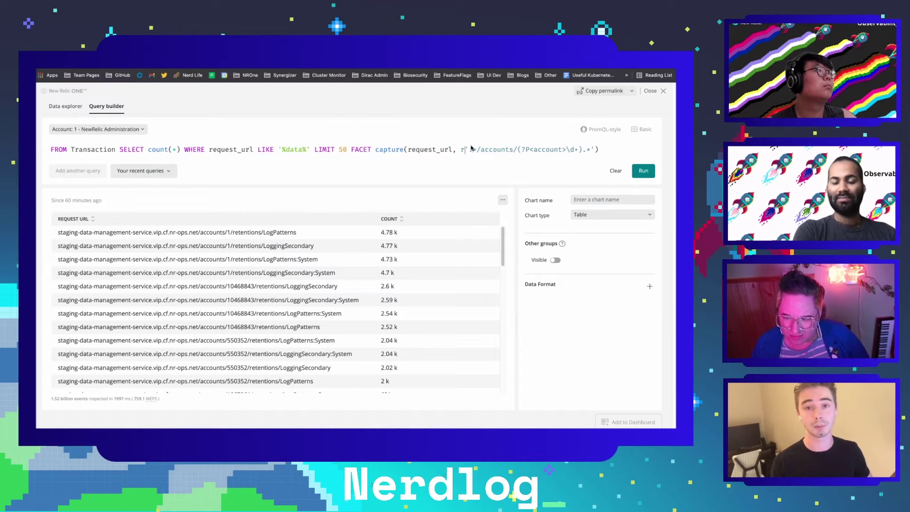
key("BackSpace")
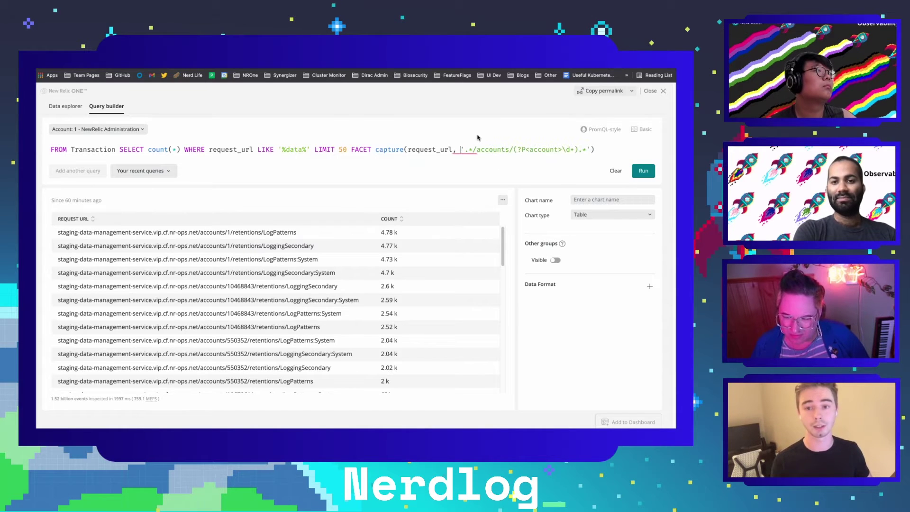
left_click(563, 149)
type("\\")
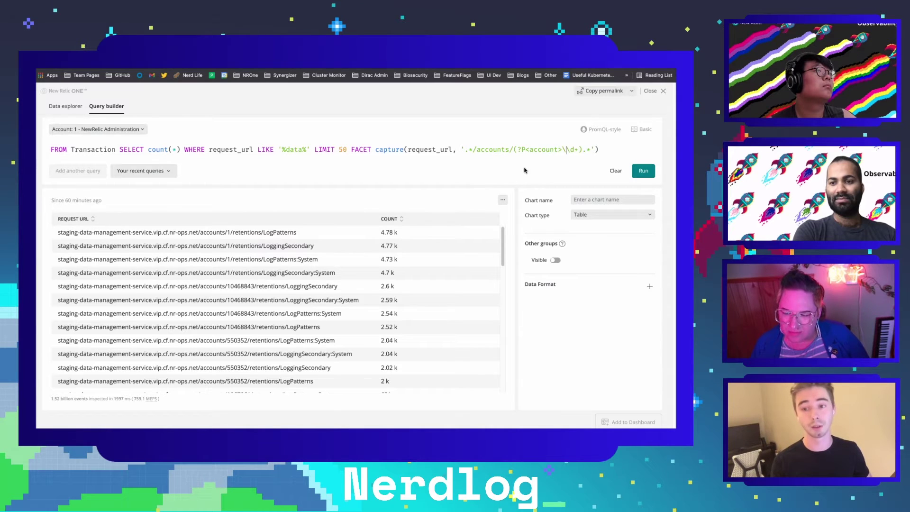
key("BackSpace")
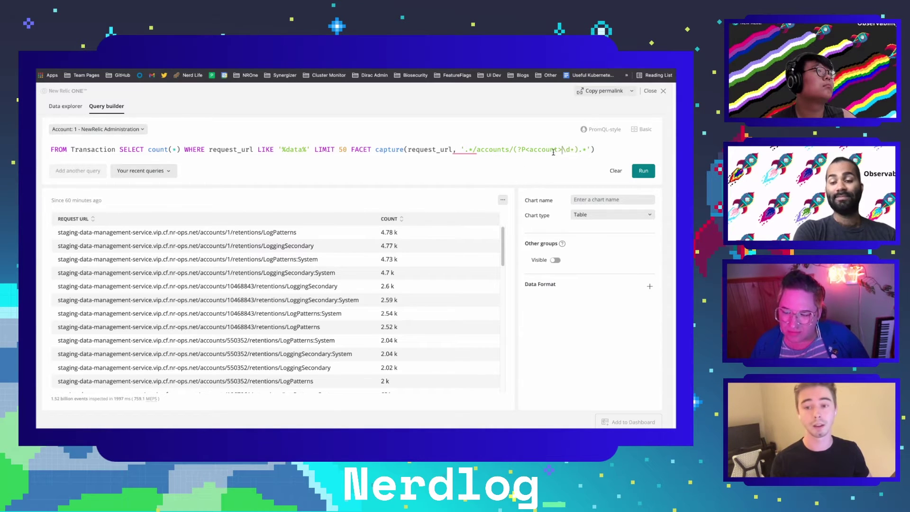
left_click(461, 150)
type("r")
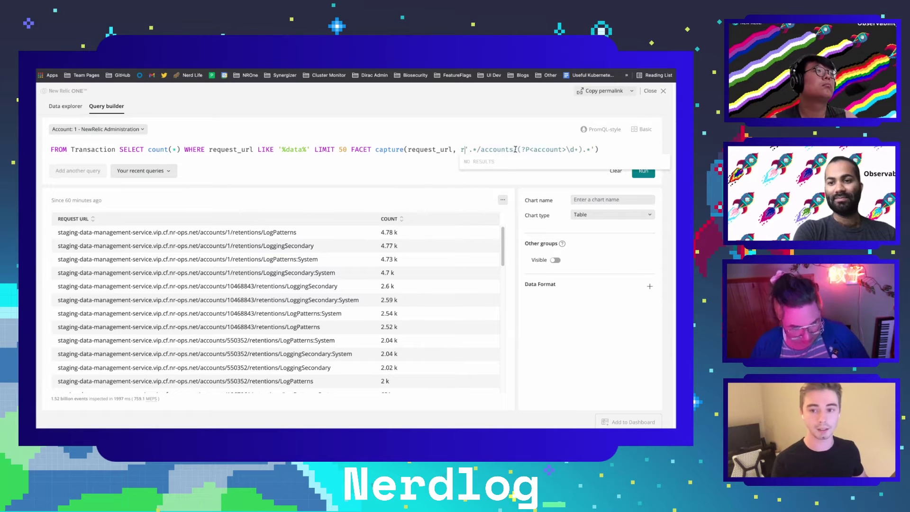
left_click(469, 150)
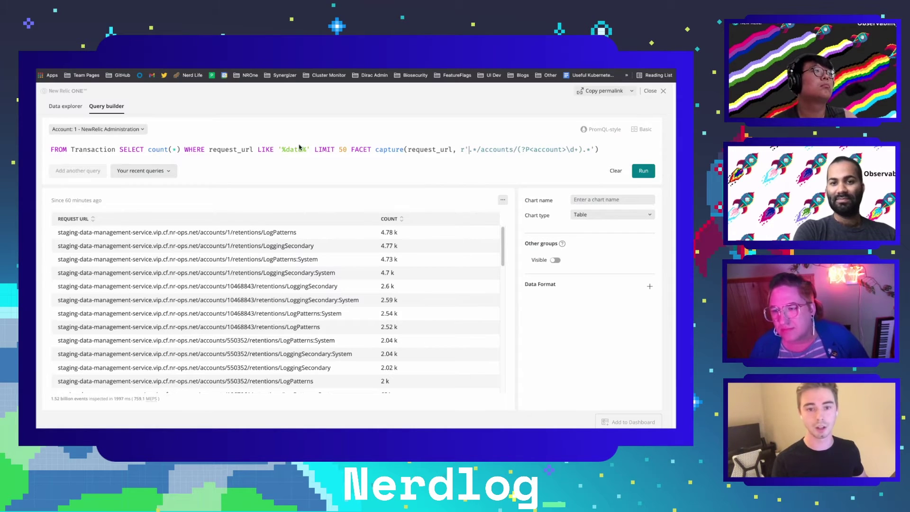
- Try inserting an escaped quote \' inside the '%data%' string of the WHERE clause, and remove it again
left_click(296, 149)
type("\\")
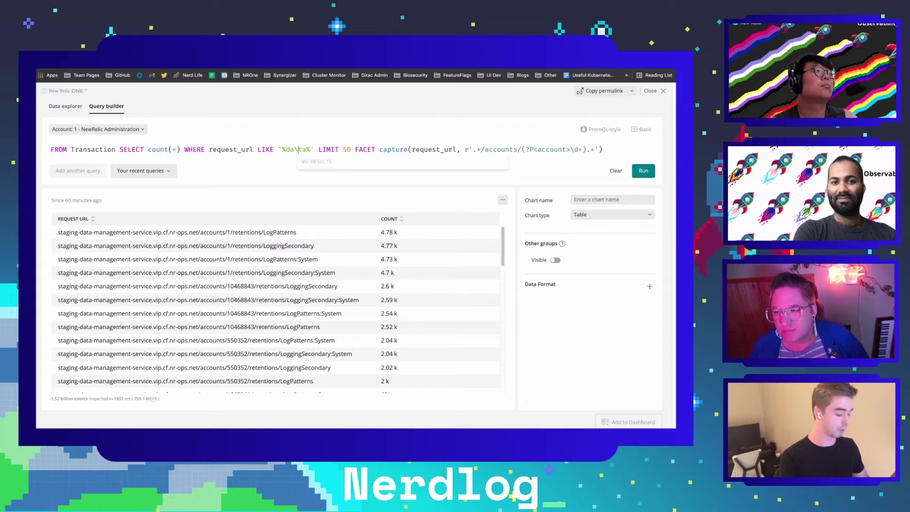
type("'")
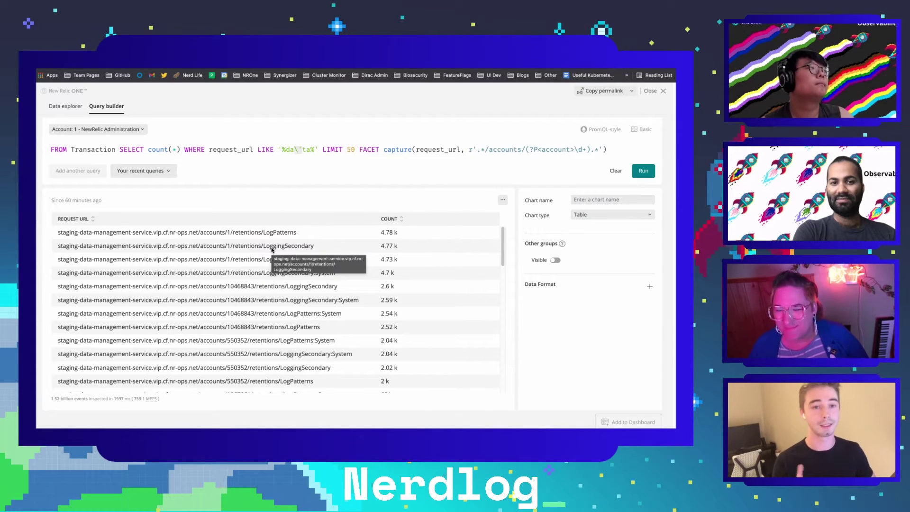
key("BackSpace")
key("BackSpace")
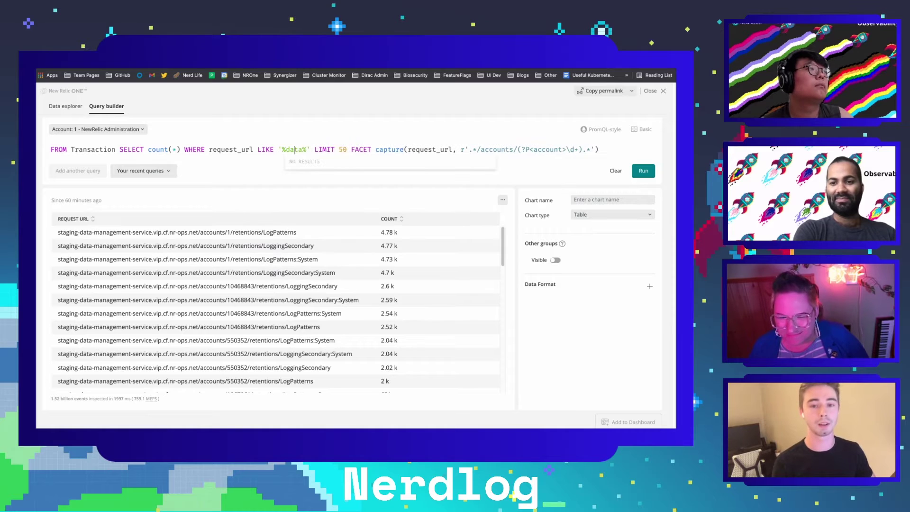
- Examine the parts of the capture regex: the leading .*/accounts/ match and the named group (?P<account>\d+)
left_click(564, 150)
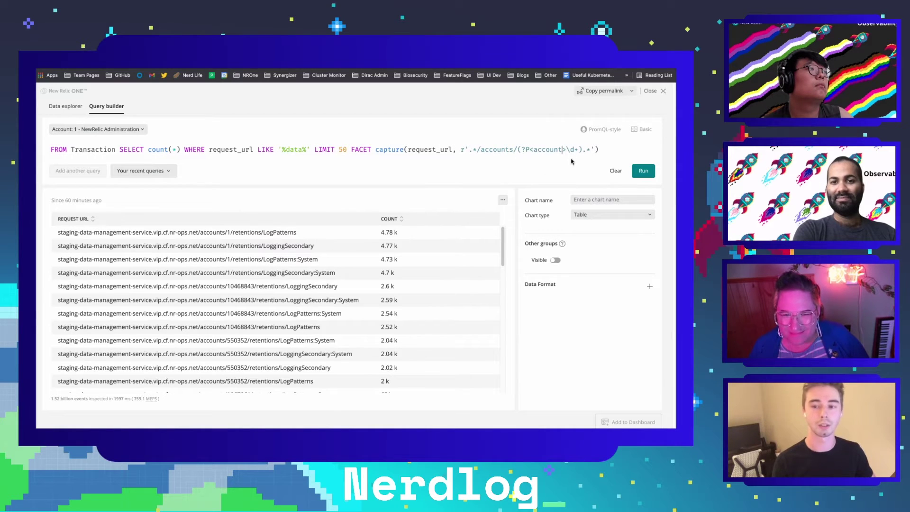
left_click(594, 150)
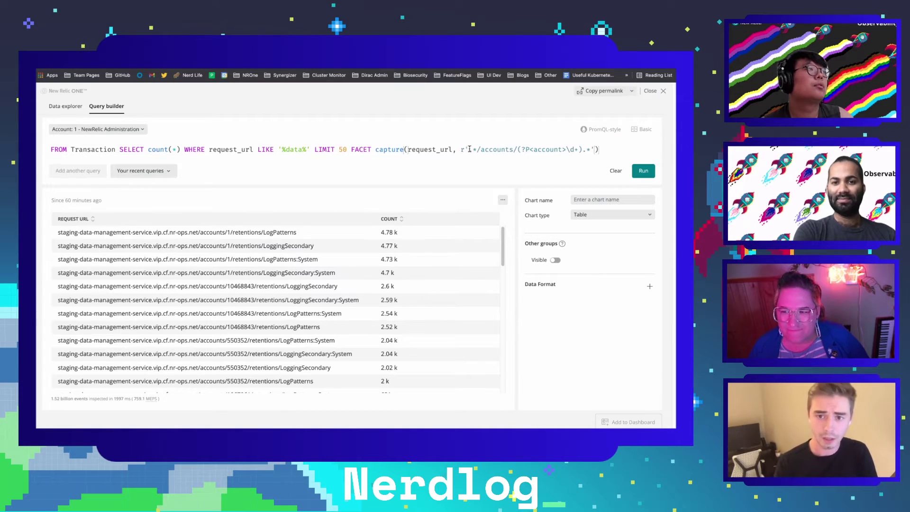
left_click_drag(468, 150, 518, 150)
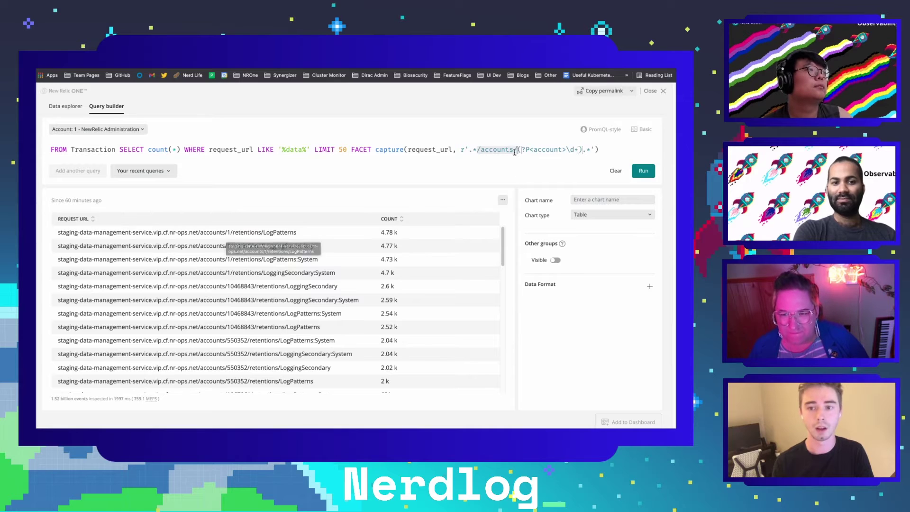
left_click_drag(519, 149, 583, 149)
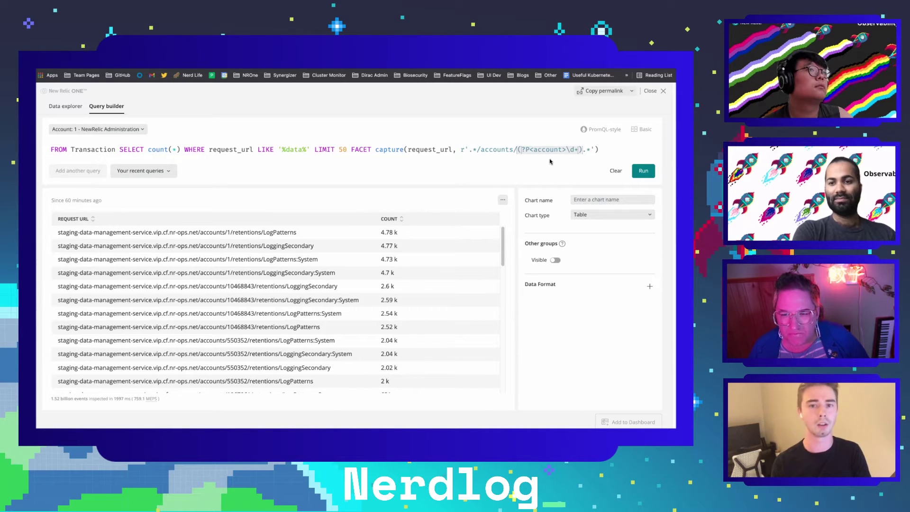
- Run the query that counts transactions faceted by the account captured from request_url
left_click(526, 151)
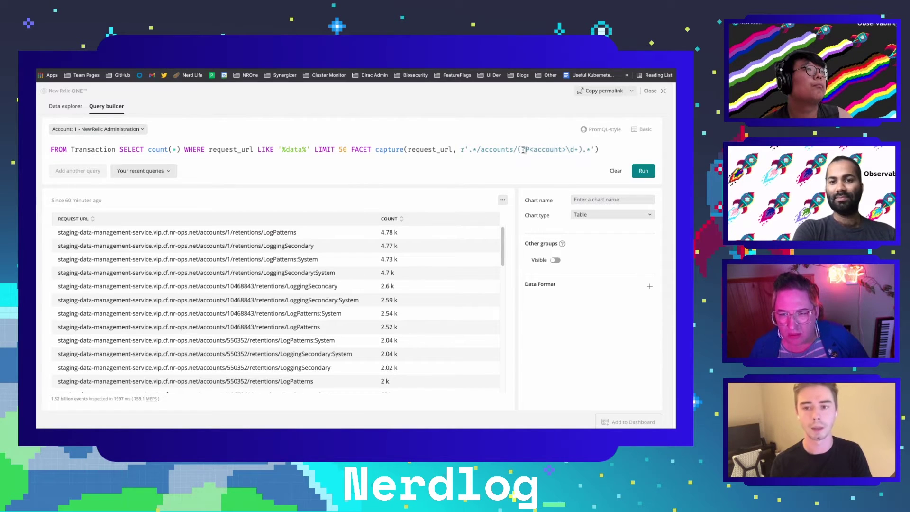
double_click(563, 149)
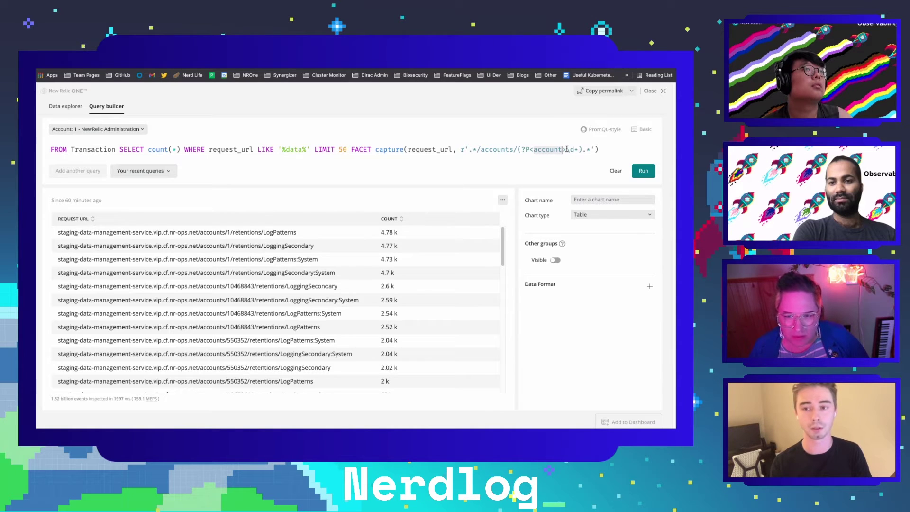
left_click(574, 149)
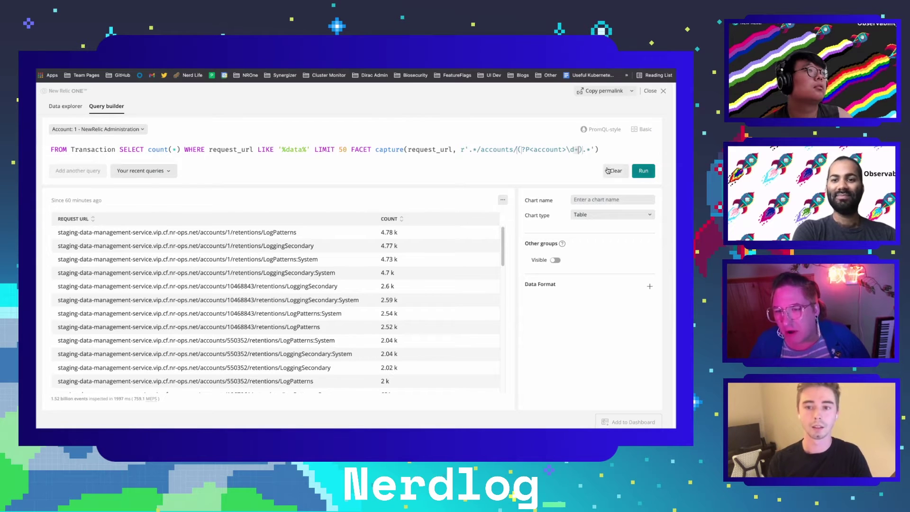
left_click(640, 176)
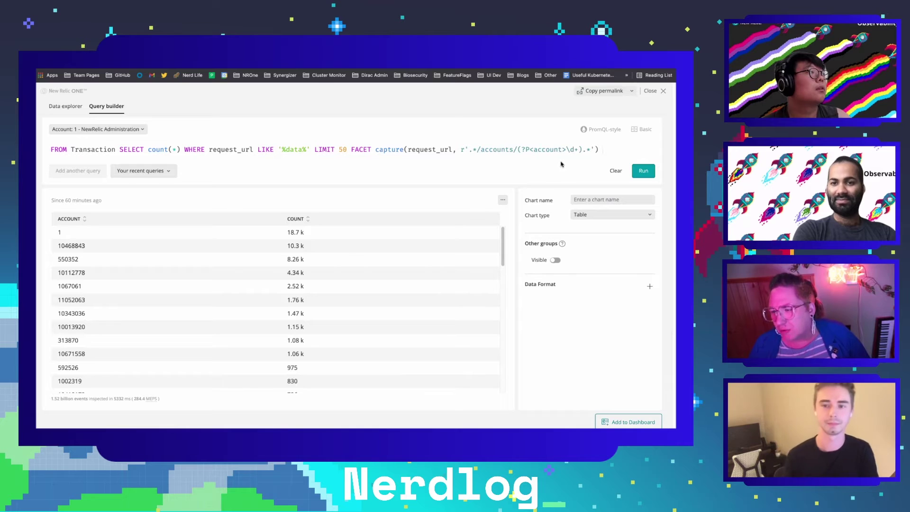
- Switch the results' chart type to Bar and check the first account's label and count
left_click(579, 215)
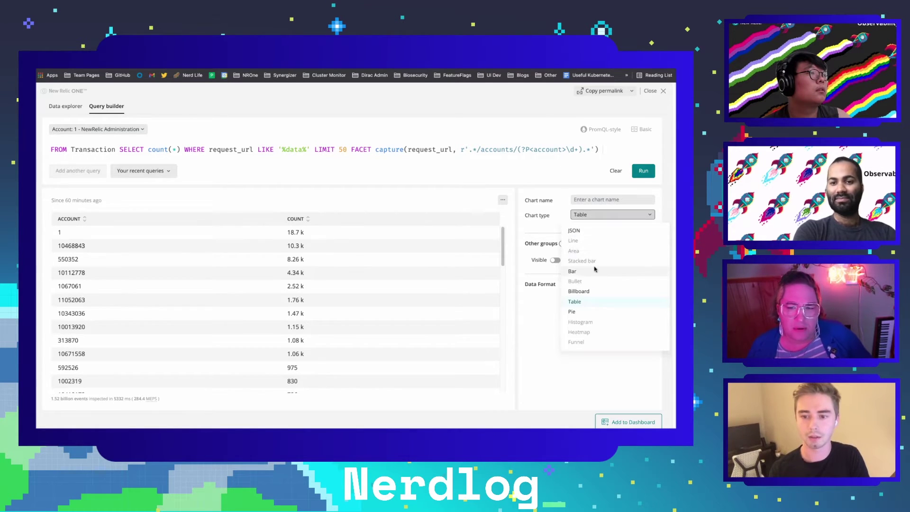
left_click(572, 271)
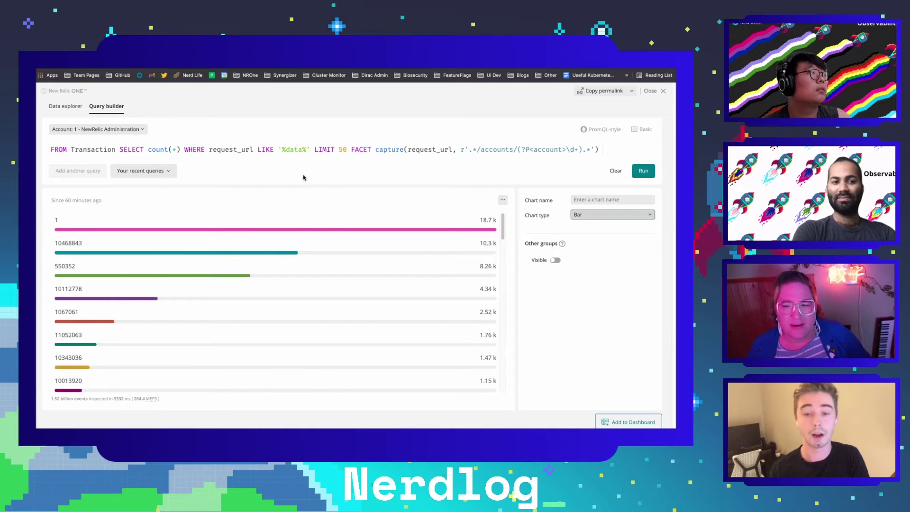
double_click(56, 220)
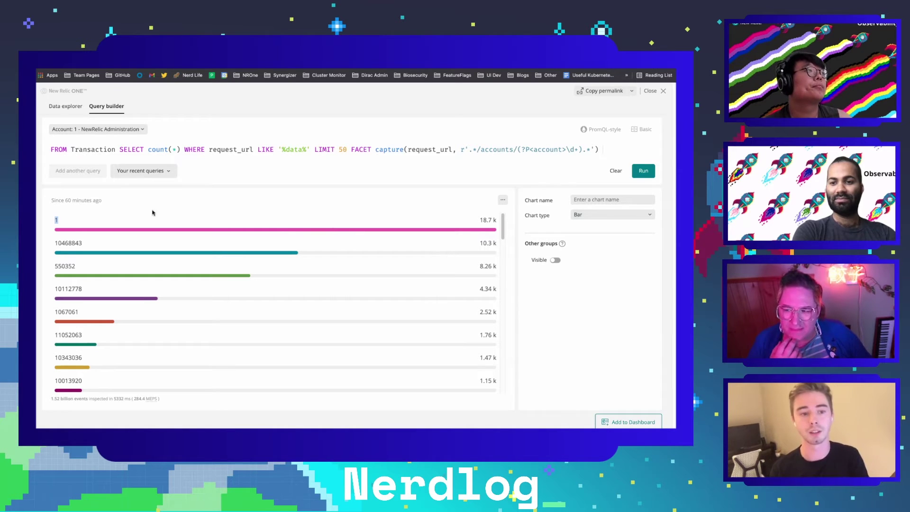
left_click_drag(471, 220, 507, 220)
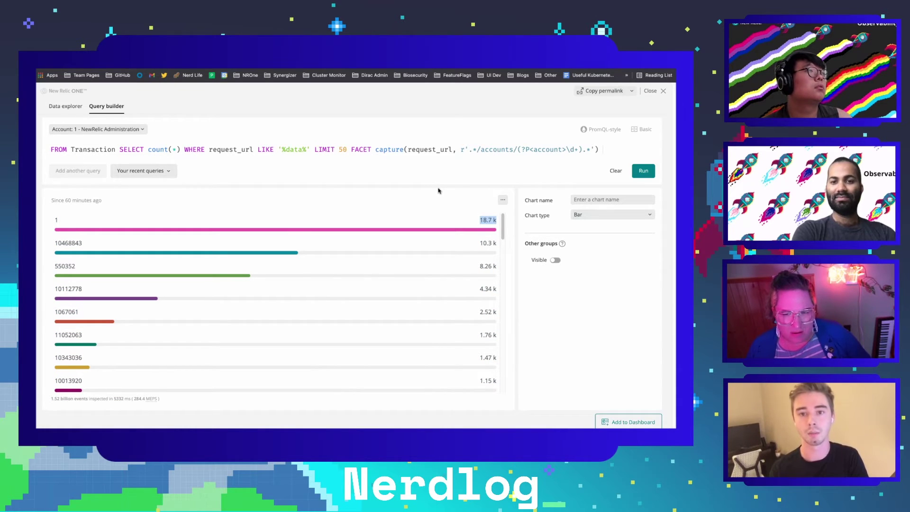
- Cut the capture() expression out of the FACET clause, facet by plain request_url instead, and run the query
left_click(381, 151)
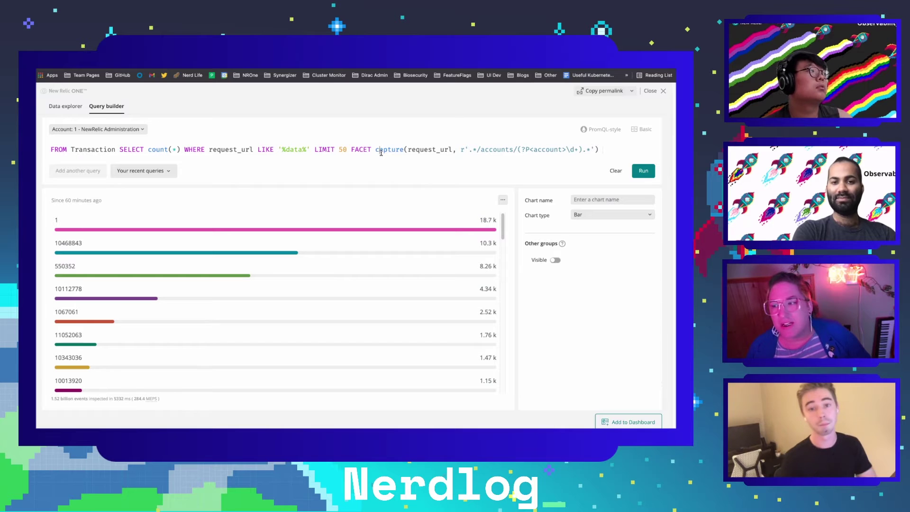
left_click_drag(376, 151, 384, 149)
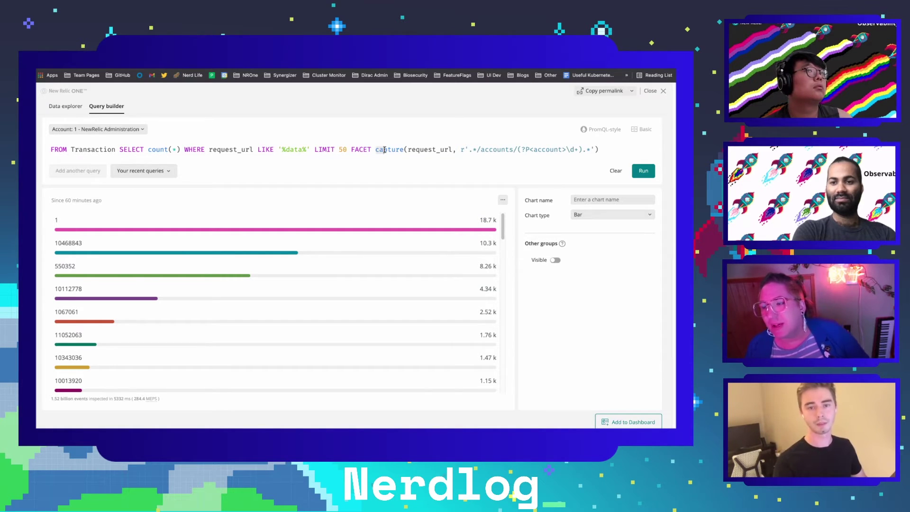
left_click(404, 151)
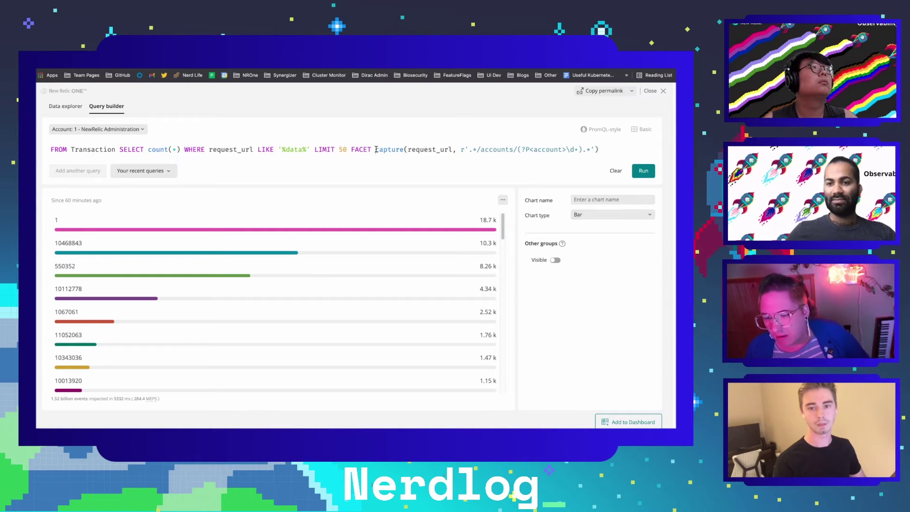
left_click(600, 150)
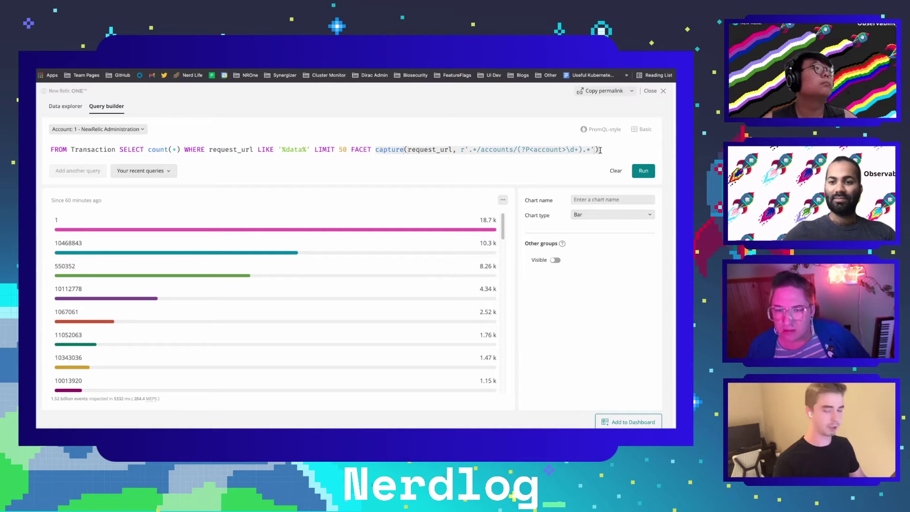
key("BackSpace")
type("req")
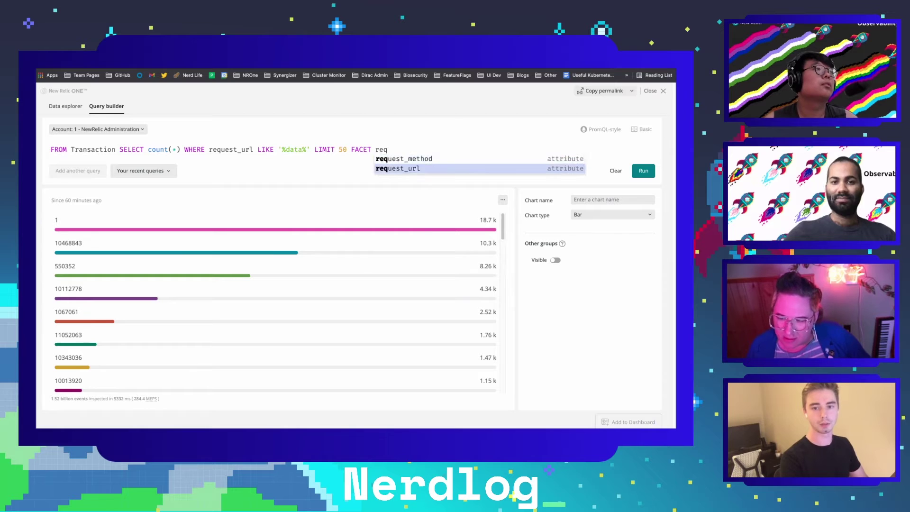
key("Return")
key("super+Return")
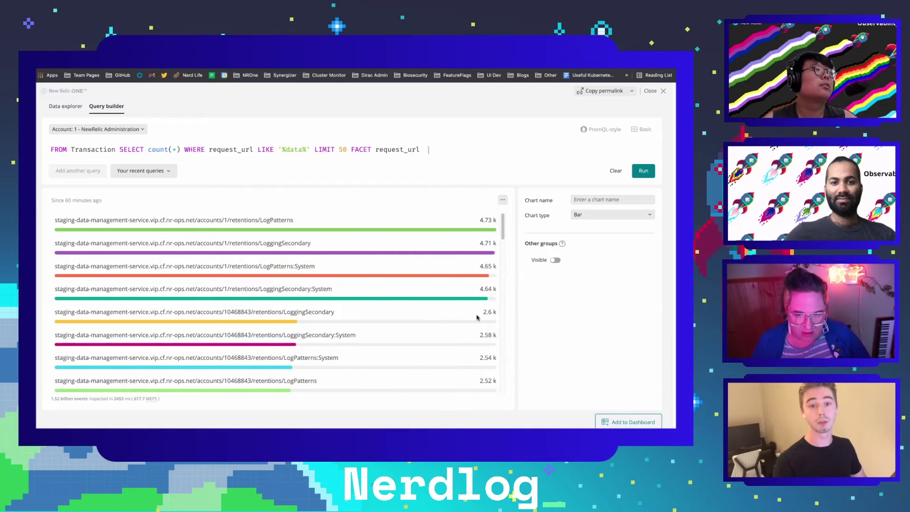
- Extend the WHERE clause after '%data%' with AND capture(request_url, r'.*/accounts/(?P<account>\d+).*')
scroll(472, 313, "down", 15)
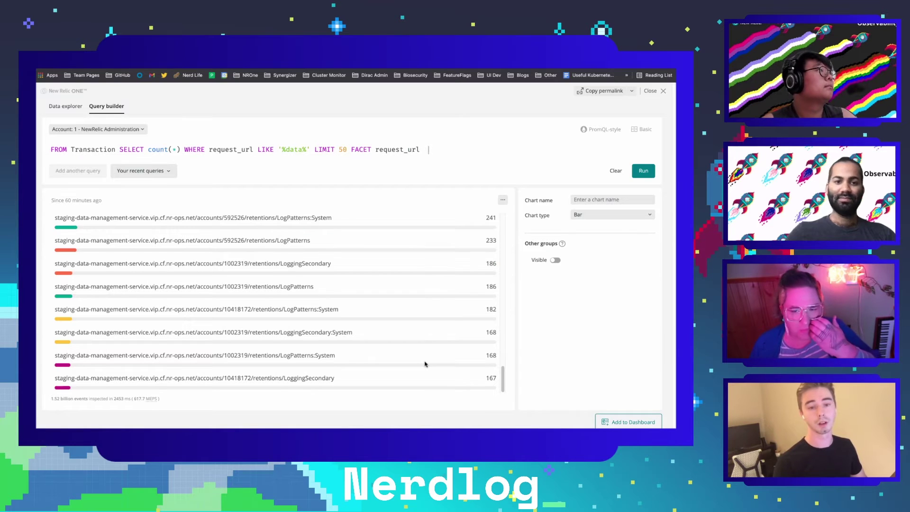
scroll(424, 351, "up", 15)
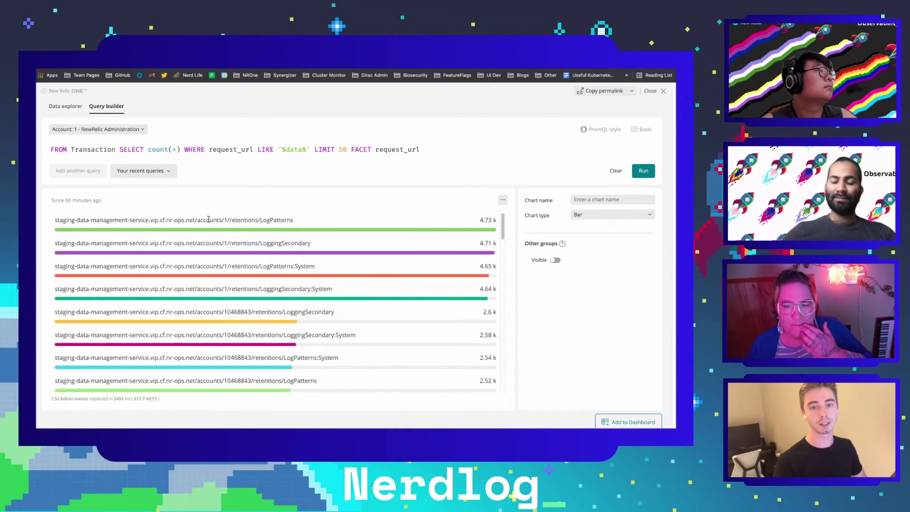
scroll(225, 331, "down", 10)
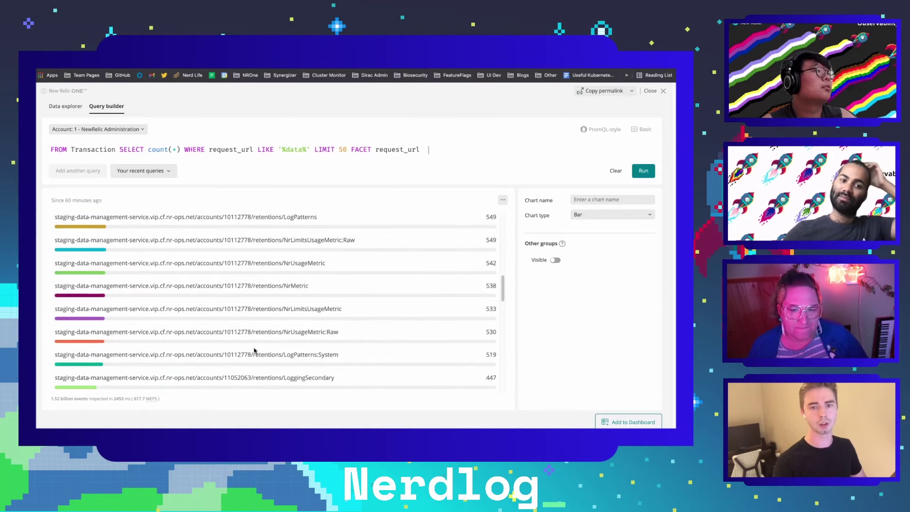
scroll(256, 348, "up", 10)
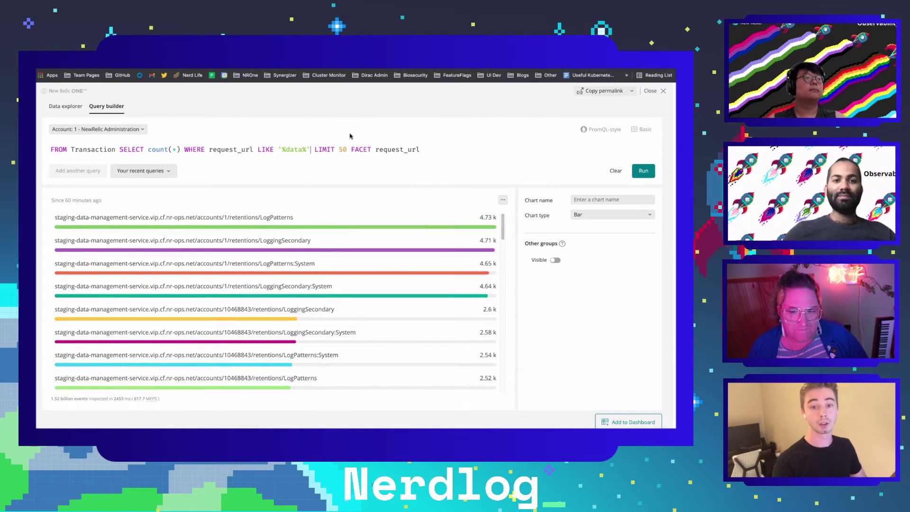
left_click(311, 150)
type("AND  ")
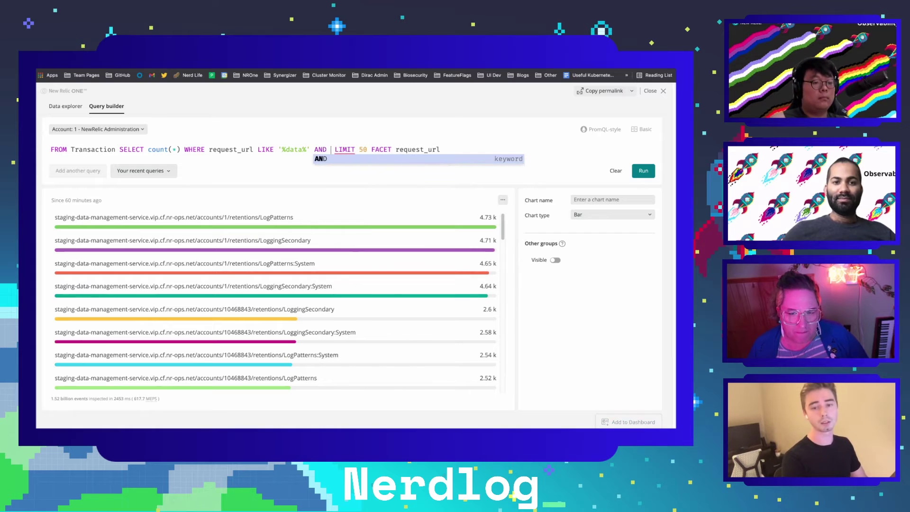
type("req")
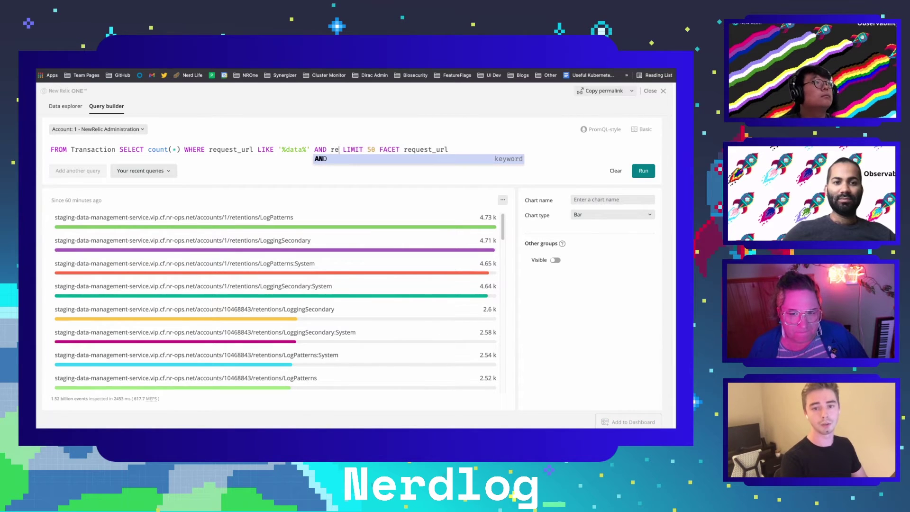
key("BackSpace")
key("BackSpace")
key("BackSpace")
type("capture(request_url, r'.*/accounts/(?P<account>\\d+).*')")
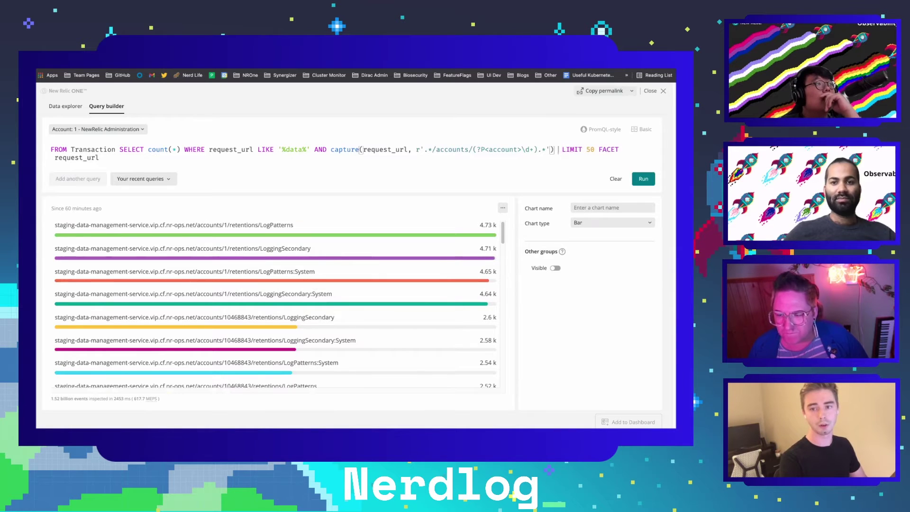
- Wrap the WHERE clause's capture() expression in numeric(), compare it with = 1, and run the query
left_click(334, 149)
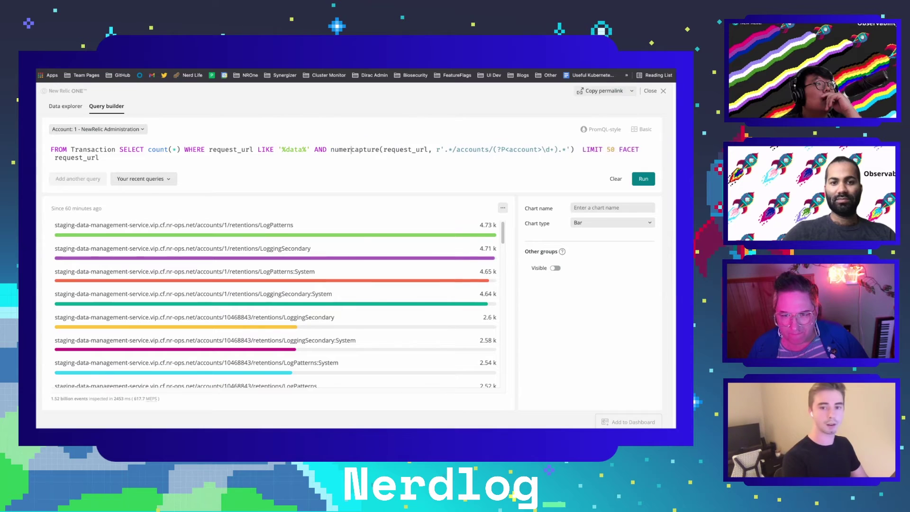
type("numeric(")
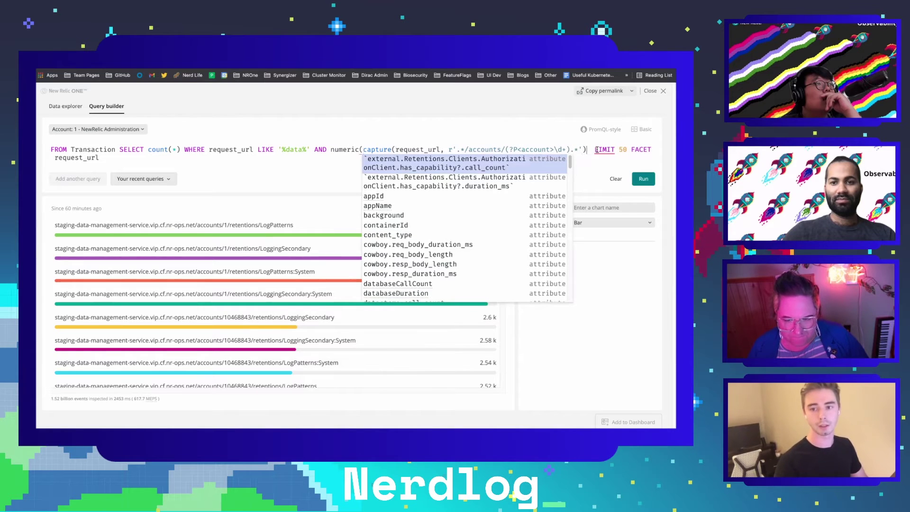
left_click(584, 150)
type(") = 1")
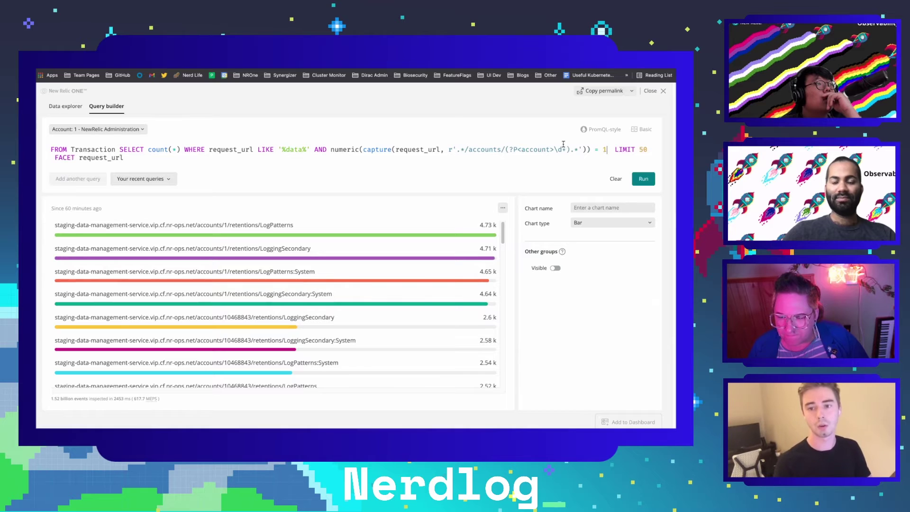
left_click_drag(588, 149, 372, 152)
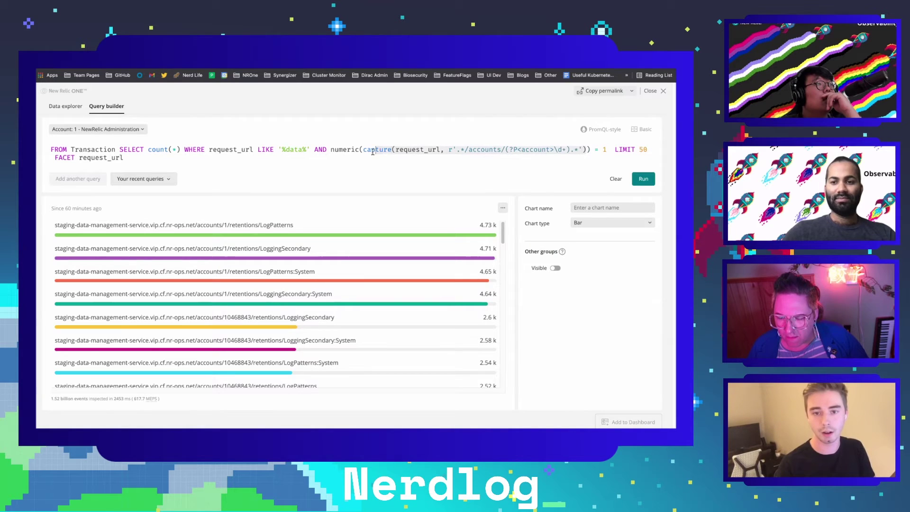
left_click(347, 150)
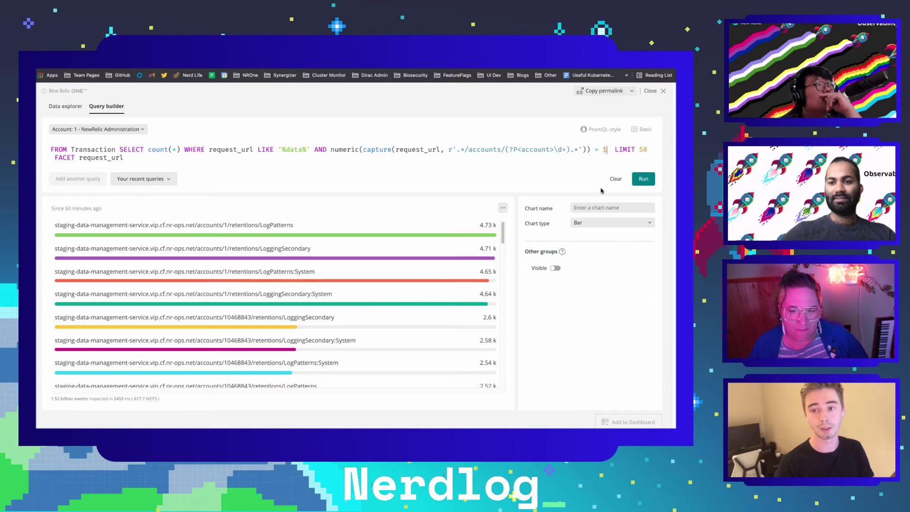
key("super+Return")
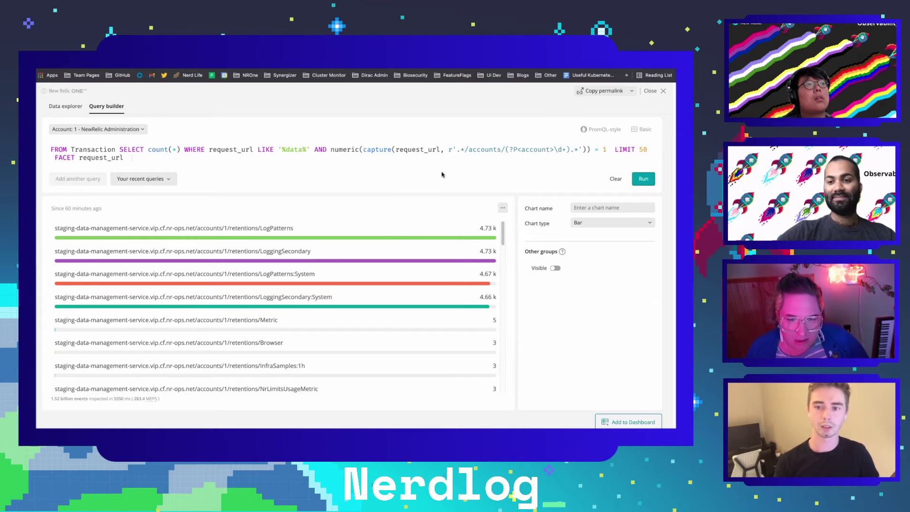
- Examine the request URLs returned by the numeric(capture()) filter, checking the account segment in each URL
left_click_drag(327, 151, 607, 151)
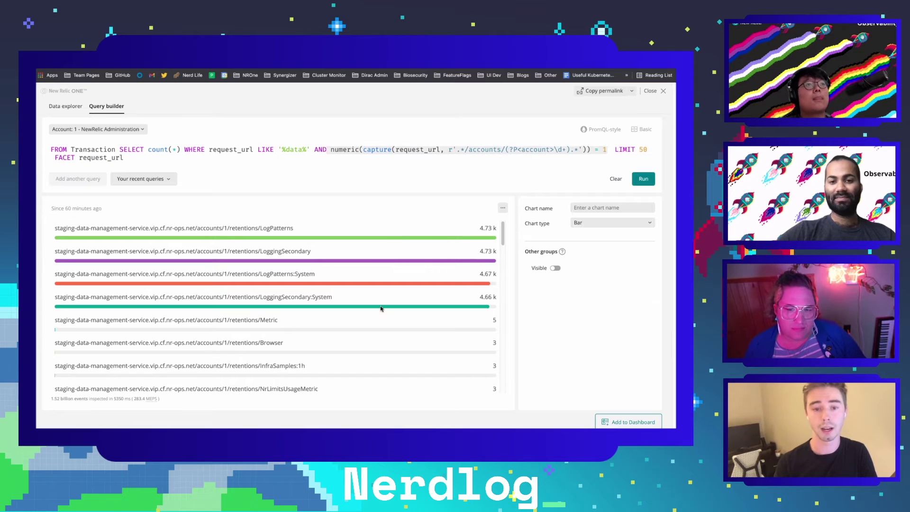
scroll(381, 308, "down", 2)
scroll(322, 286, "down", 4)
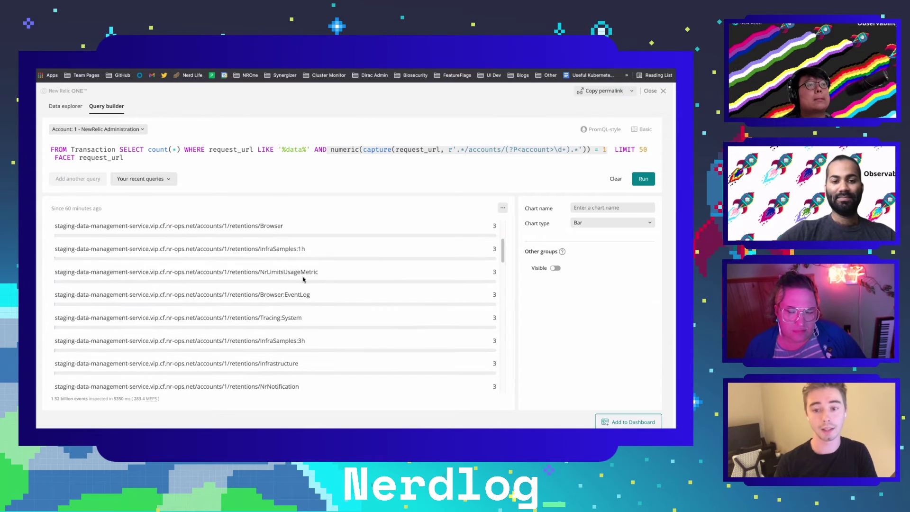
scroll(303, 279, "down", 10)
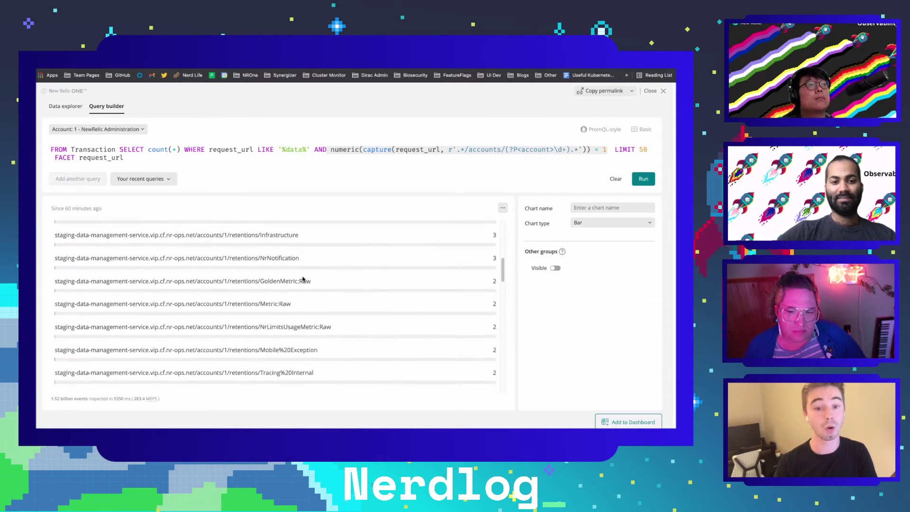
scroll(303, 279, "down", 10)
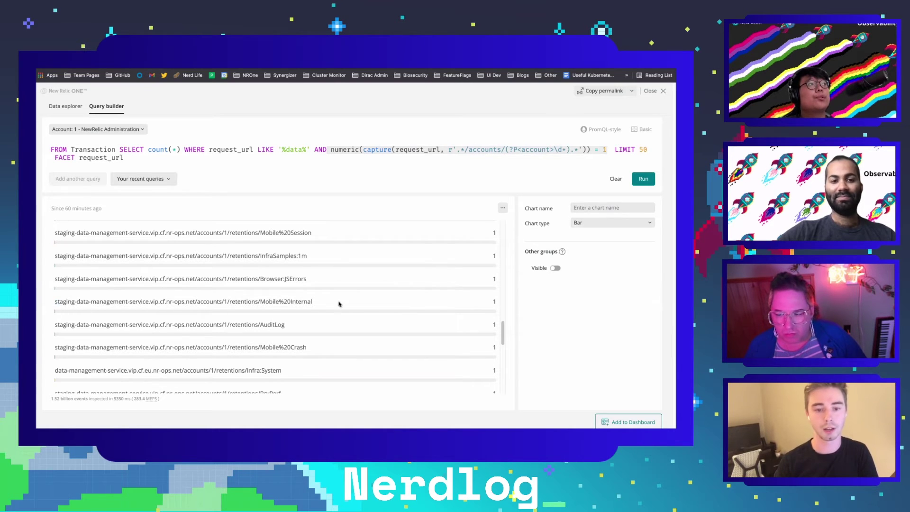
triple_click(227, 301)
double_click(225, 302)
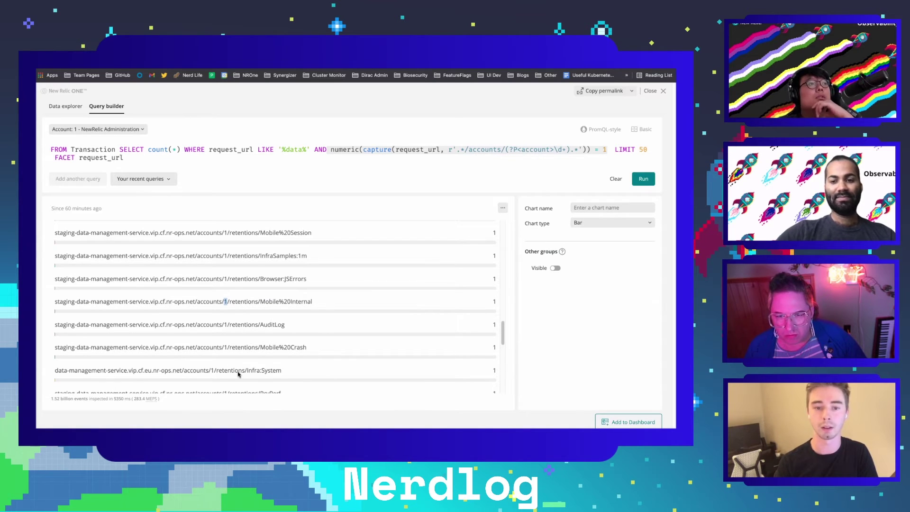
scroll(238, 374, "up", 10)
- Copy the capture() expression out of the WHERE clause and delete the whole numeric() = 1 condition together with its AND
left_click(460, 149)
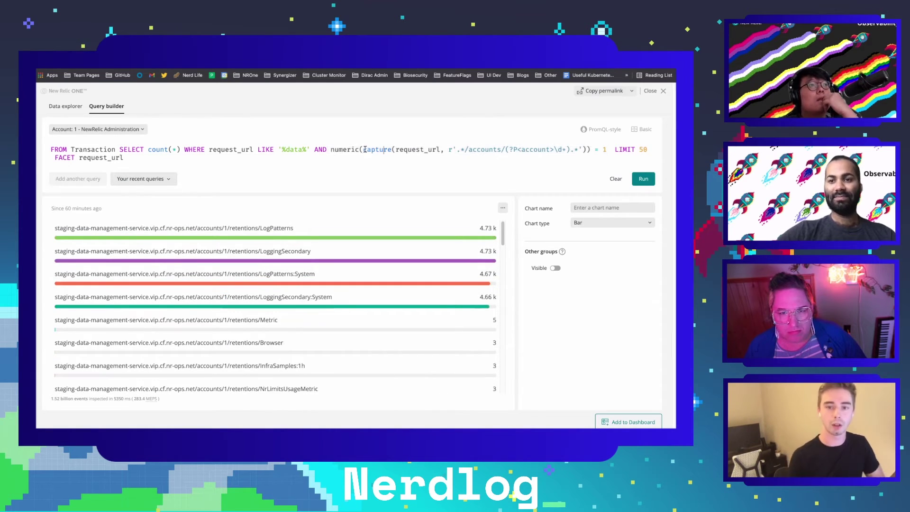
left_click_drag(460, 149, 583, 151)
key("ctrl+c")
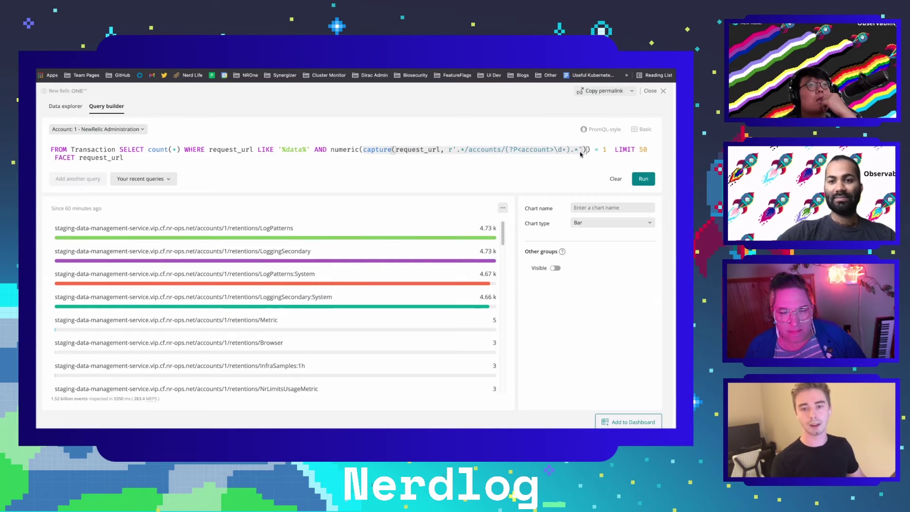
key("BackSpace")
left_click_drag(314, 149, 390, 149)
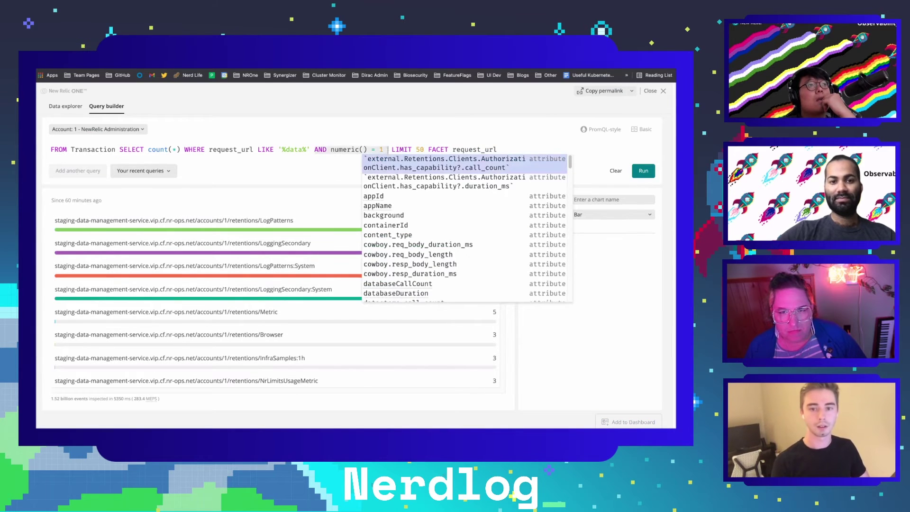
key("BackSpace")
- Replace count(*) in the SELECT clause with uniqueCount() wrapped around the copied capture(request_url, r'.*/accounts/(?P<account>\d+).*') expression
left_click_drag(150, 149, 181, 149)
key("BackSpace")
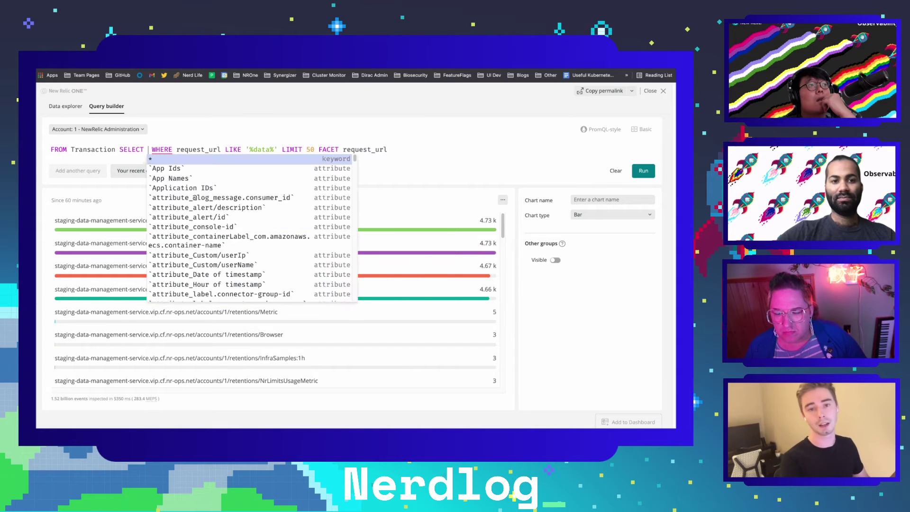
type("uniqueCount()")
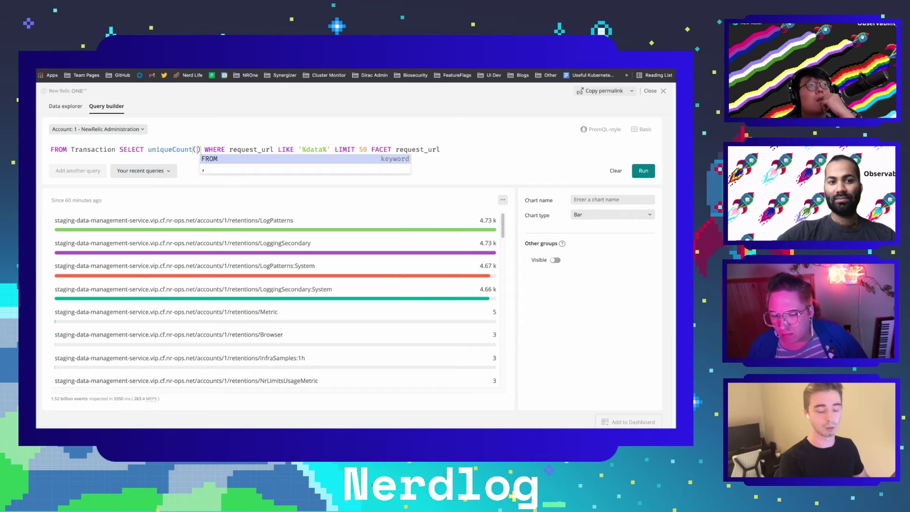
key("Right")
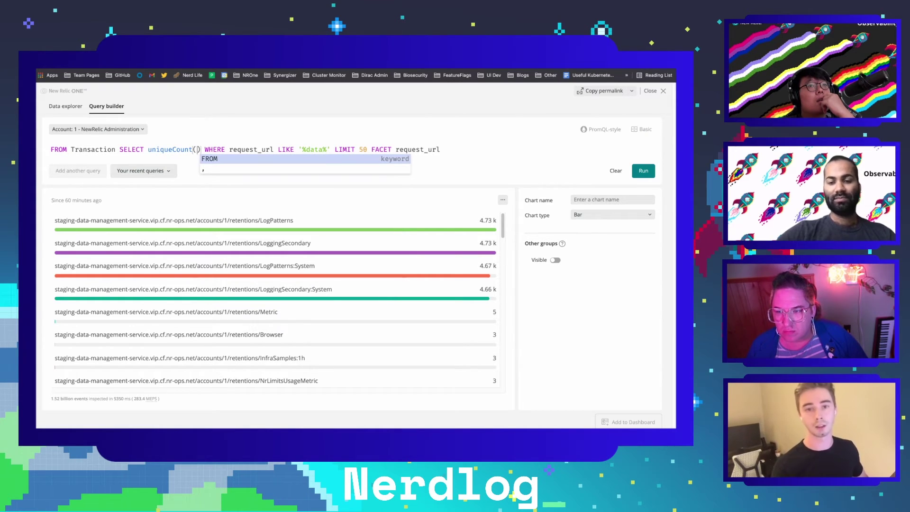
key("ctrl+v")
left_click(197, 148)
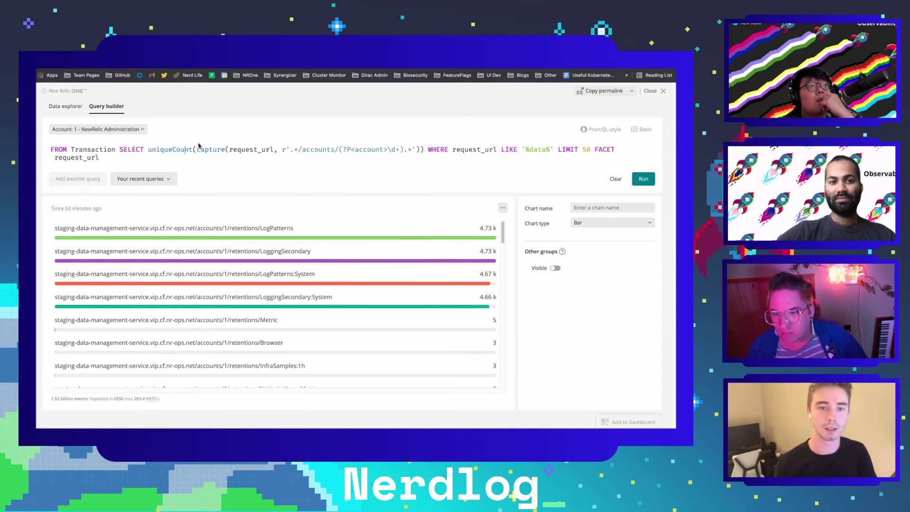
left_click_drag(197, 148, 418, 150)
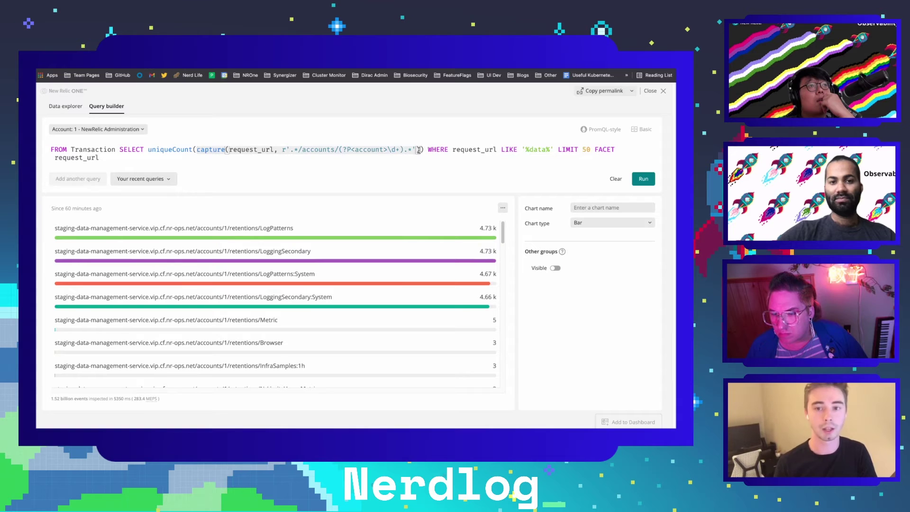
left_click(172, 149)
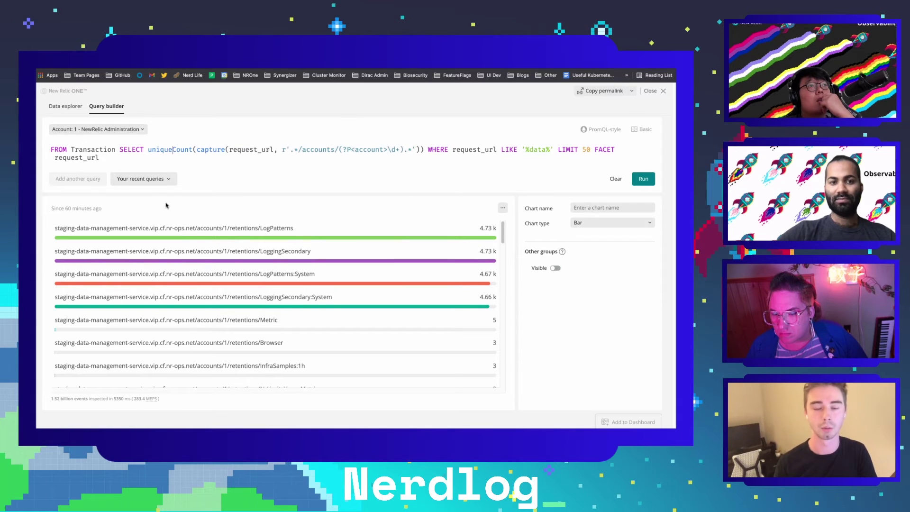
- Delete LIMIT 50 FACET request_url from the end of the query and run it
left_click(581, 151)
left_click(553, 149)
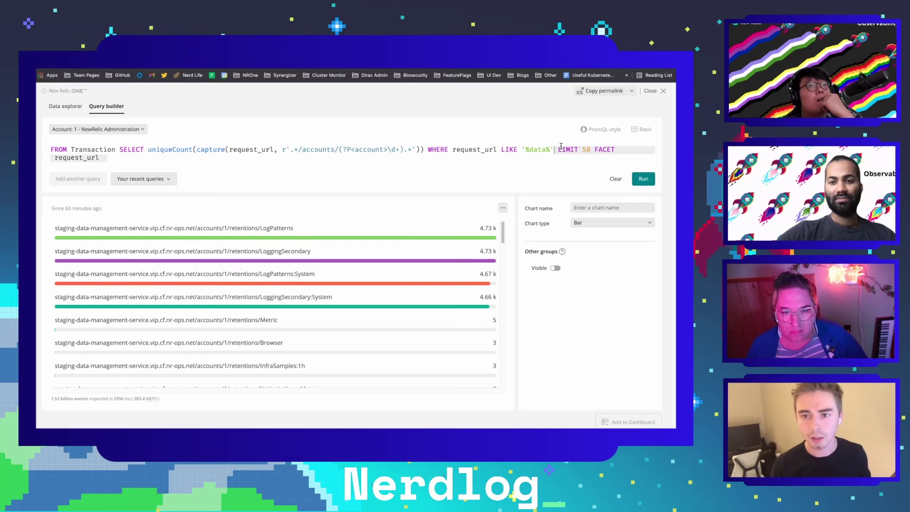
key("super+shift+Down")
key("BackSpace")
key("super+Return")
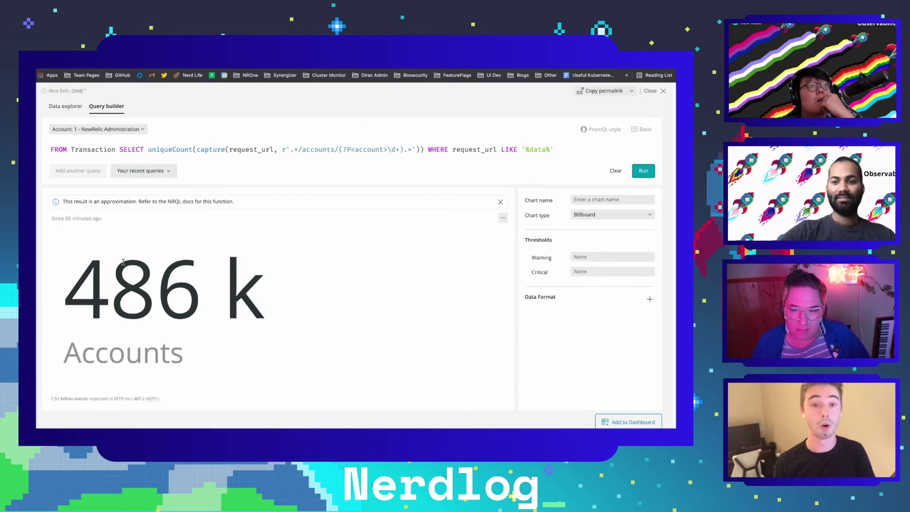
- Examine the unique account count alongside the capture() pattern that produces it
left_click_drag(80, 276, 210, 285)
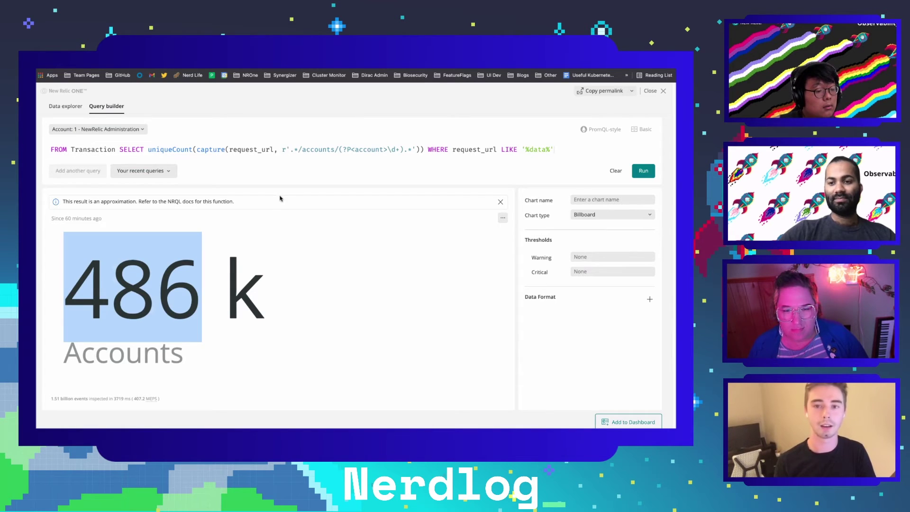
left_click(226, 150)
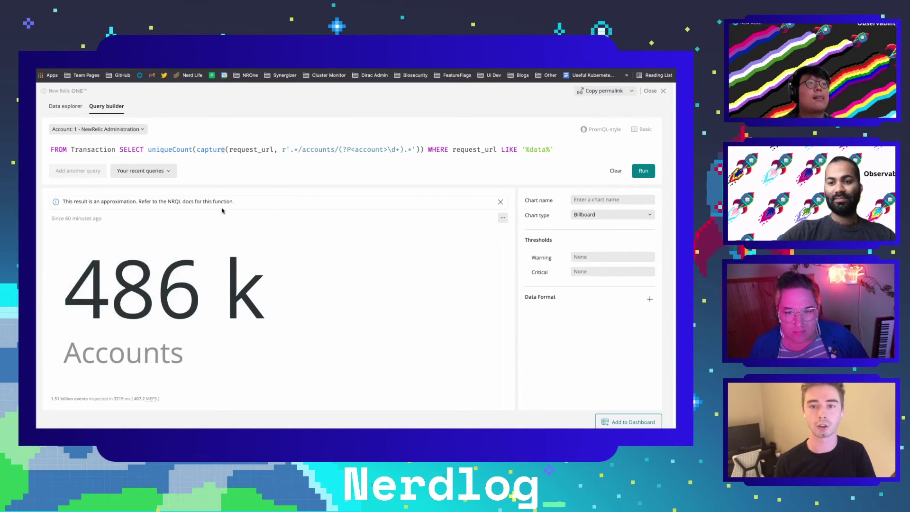
left_click_drag(67, 289, 197, 294)
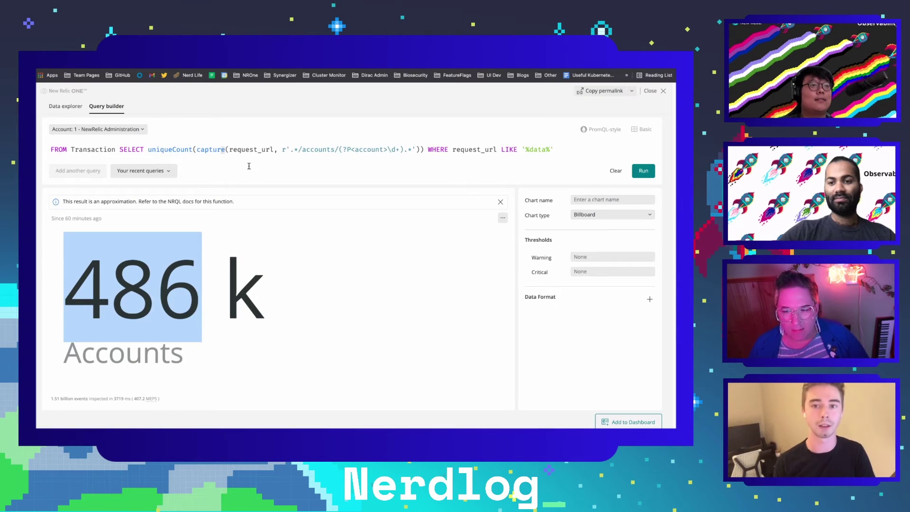
left_click(240, 150)
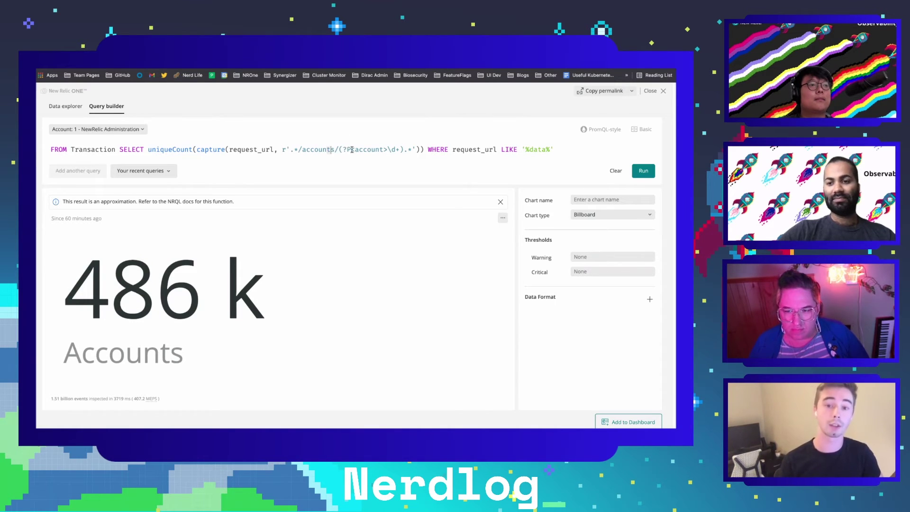
left_click_drag(326, 150, 415, 152)
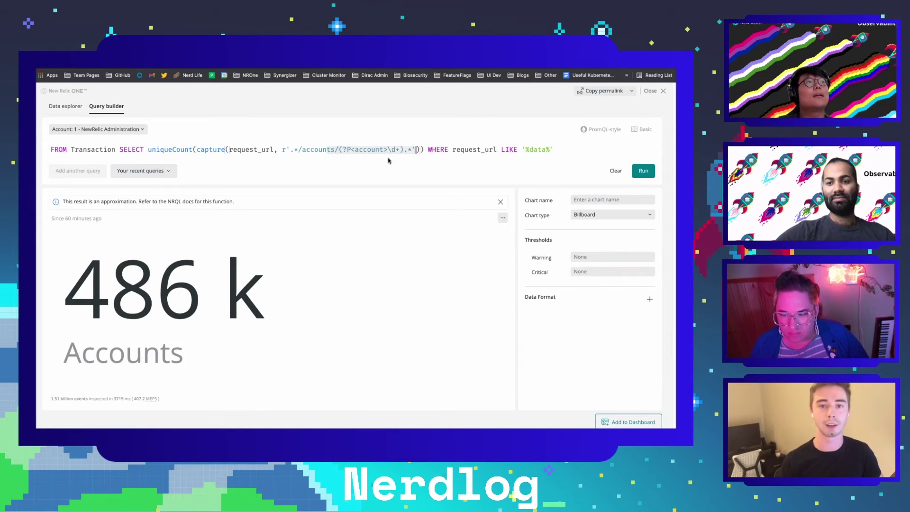
- Change uniqueCount to average, wrap the capture() expression in numeric(), and run the query
double_click(186, 150)
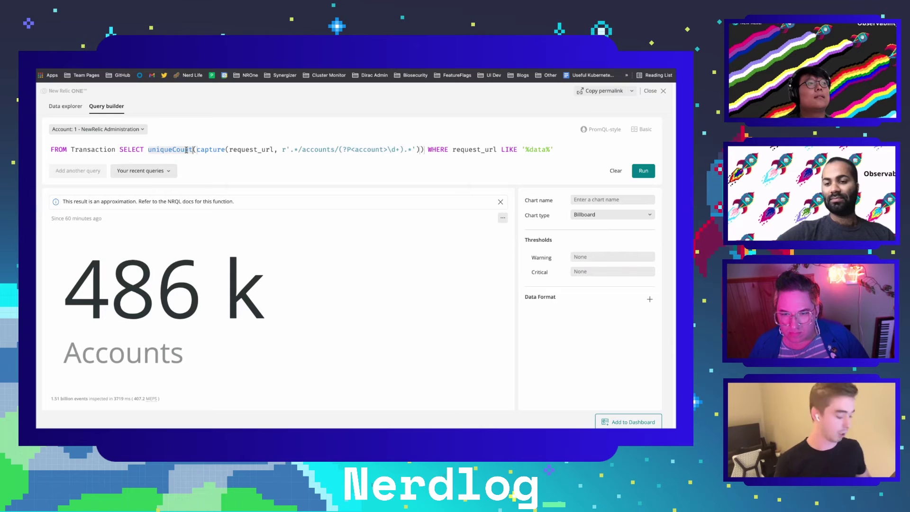
type("average")
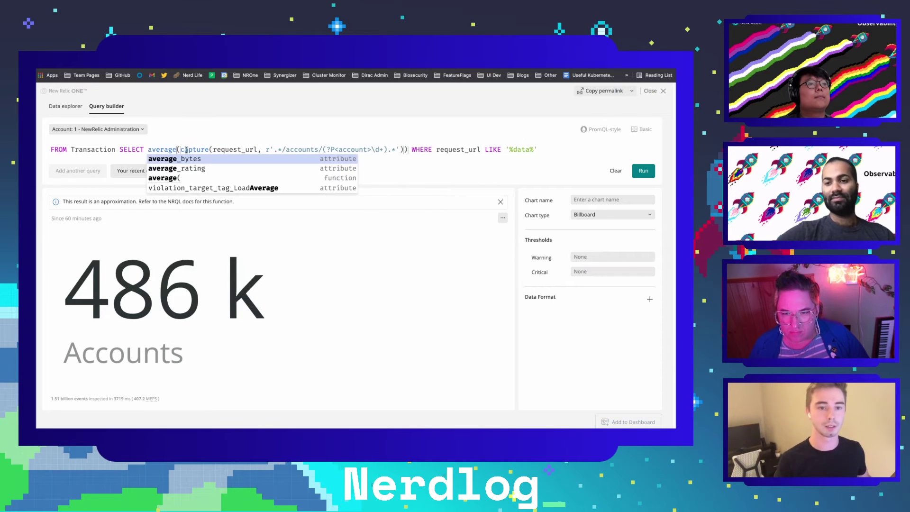
left_click(180, 150)
type("numeric")
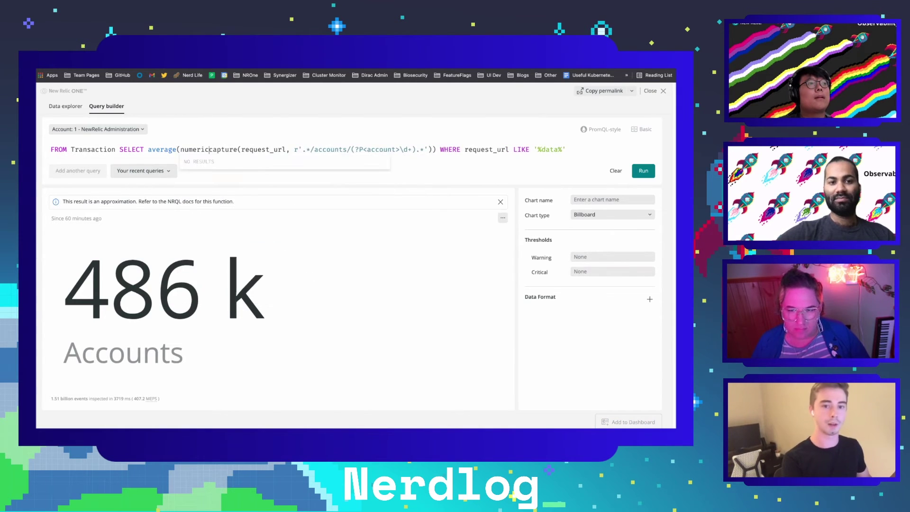
type("(")
left_click(435, 150)
type(")")
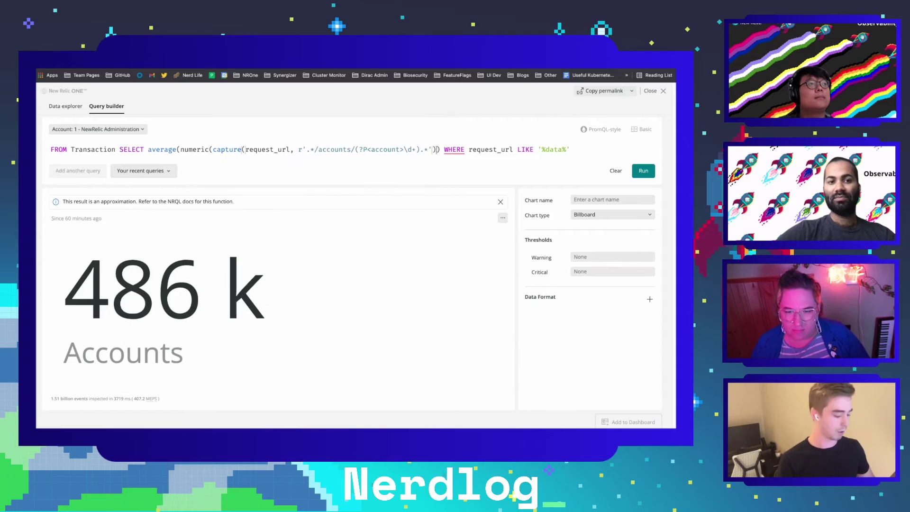
type(")")
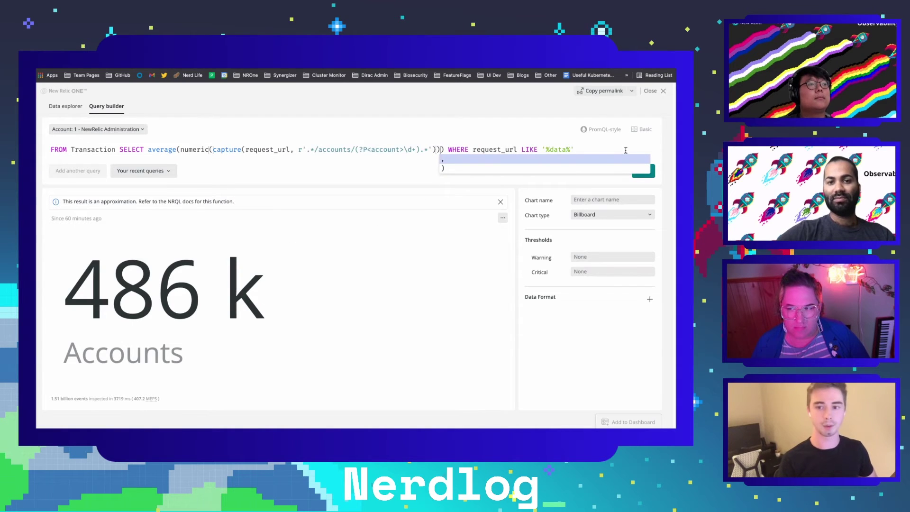
key("ctrl+Return")
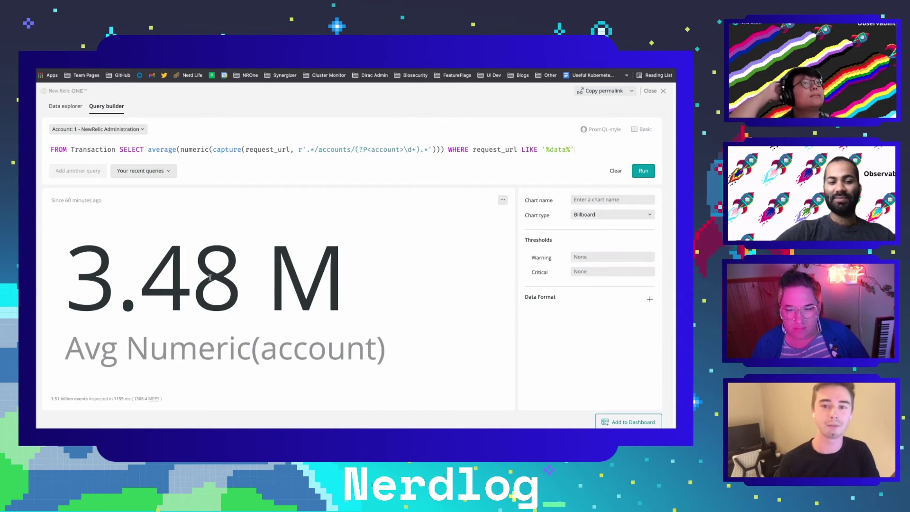
left_click_drag(119, 284, 191, 322)
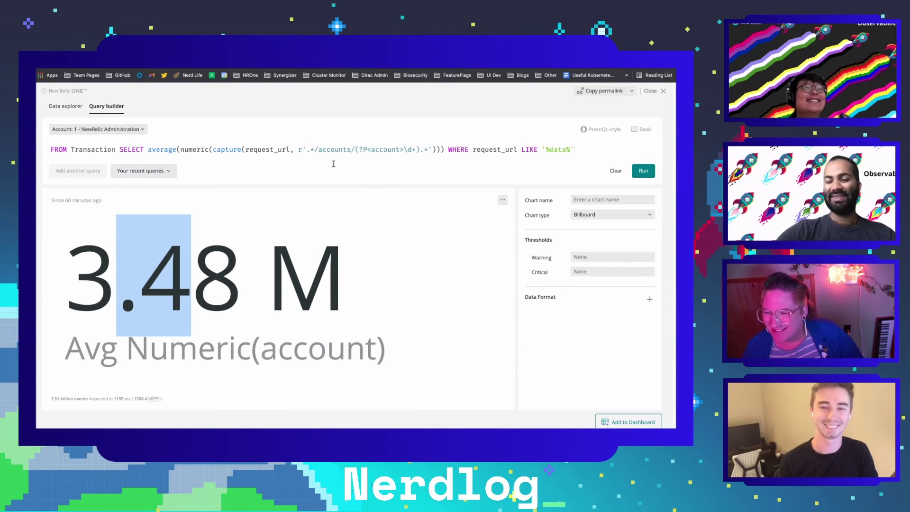
- Cut the capture() expression from the SELECT clause and replace the remaining average(numeric()) with count(*)
left_click(195, 153)
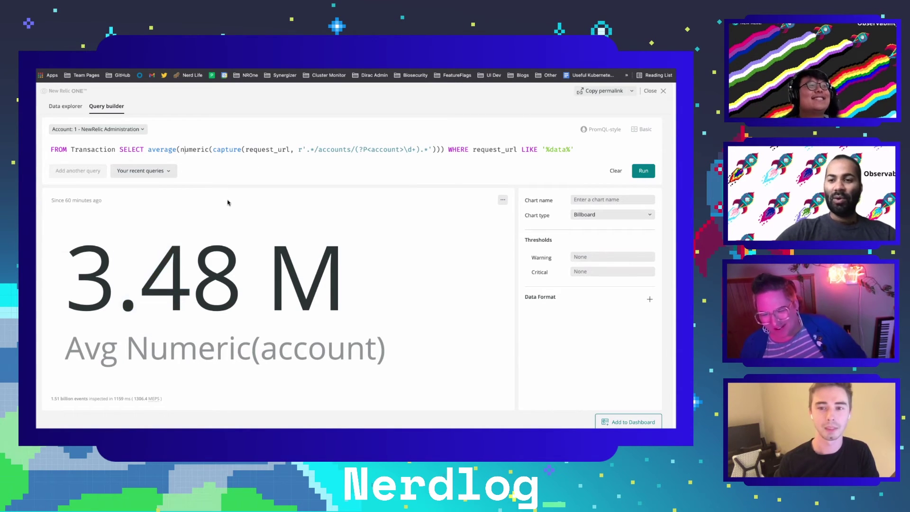
double_click(228, 149)
left_click_drag(346, 150, 439, 149)
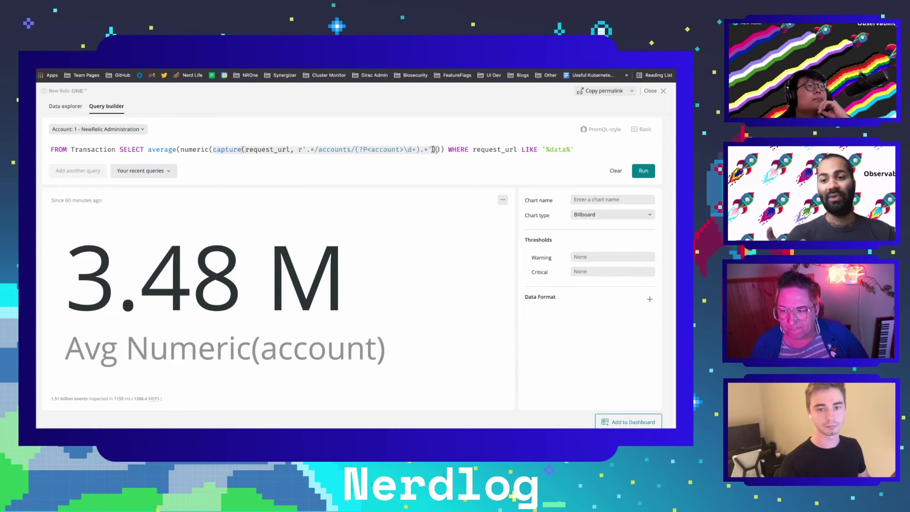
key("BackSpace")
left_click_drag(148, 149, 219, 150)
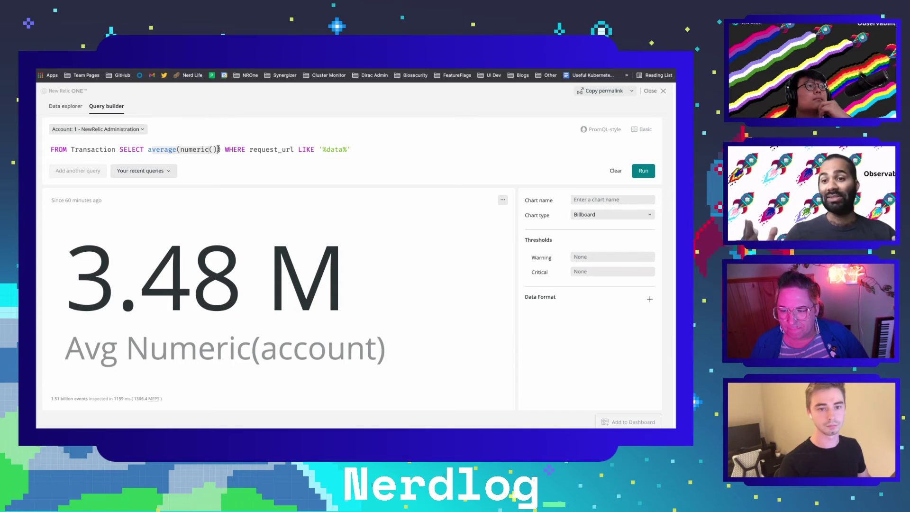
type("coun")
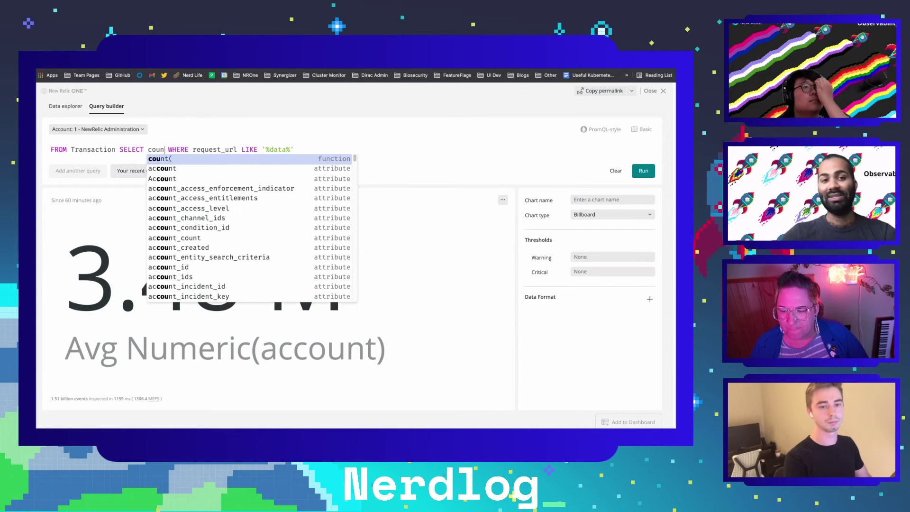
type("t(*")
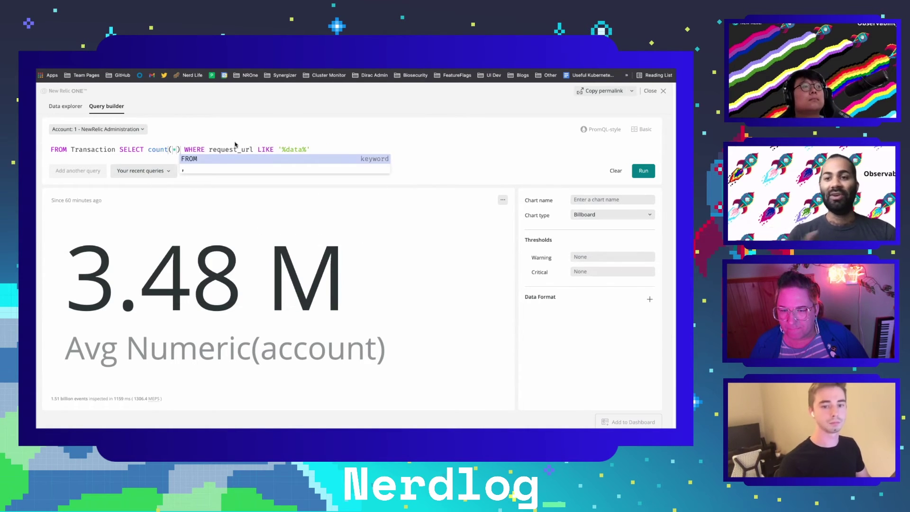
- Add a FACET clause after '%data%' containing capture(request_url, r'.*/accounts/(?P<account>\d+).*') twice, separated by a comma
left_click(319, 149)
type("FAC")
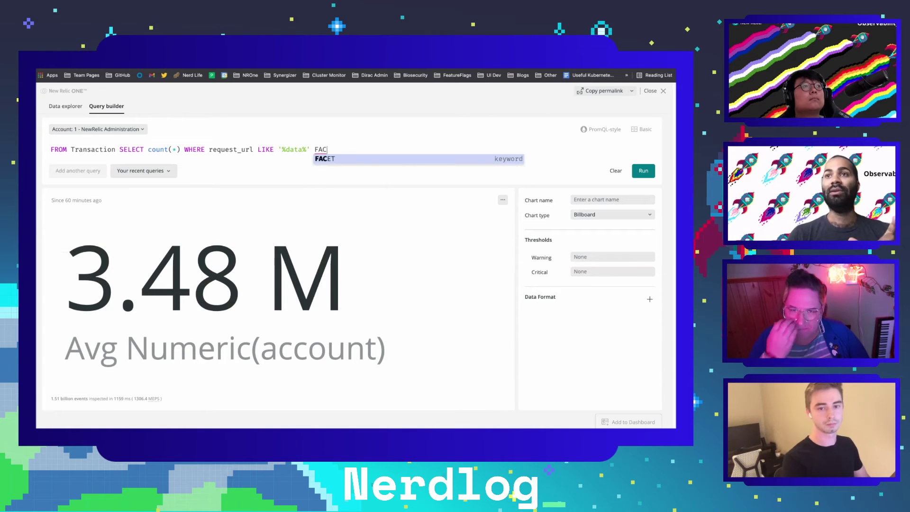
type("ET")
type("capture(request_url, r'.*/accounts/(?P<account>\\d+).*')")
type(",")
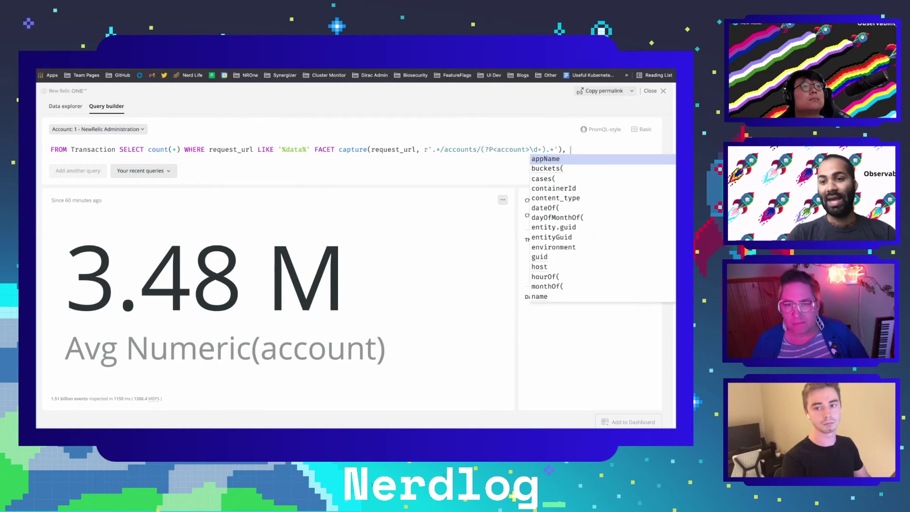
type("capture(request_url, r'.*/accounts/(?P<account>\\d+).*')")
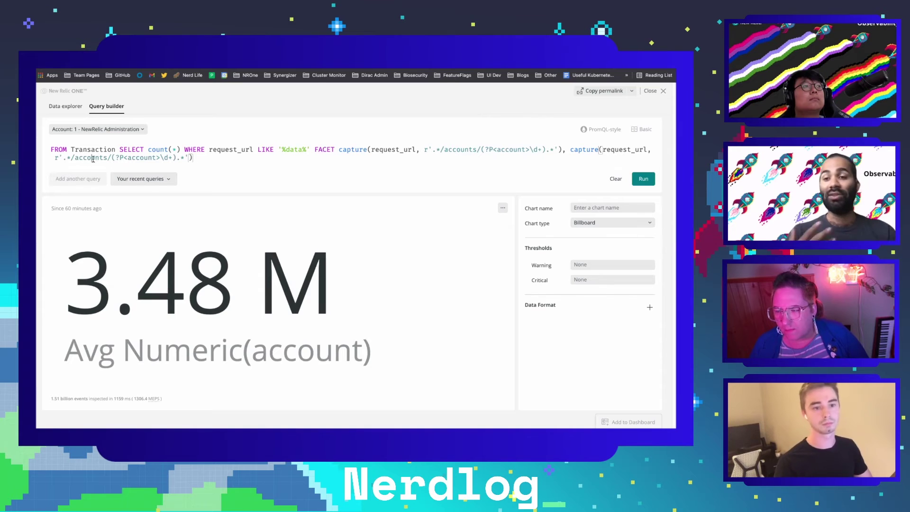
- Remove the named account group from the second FACET capture() so that its pattern reads r'.*/accounts/\d+.*'
left_click_drag(112, 158, 161, 160)
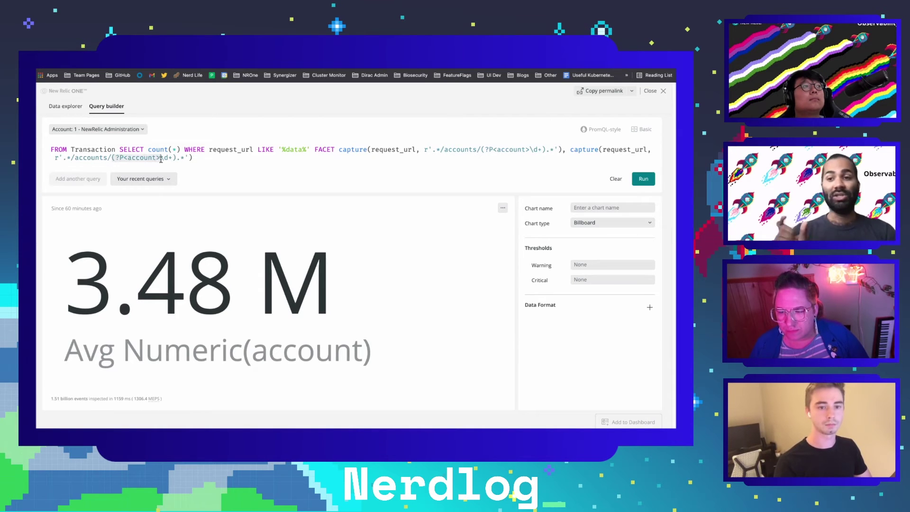
key("BackSpace")
left_click(128, 157)
key("BackSpace")
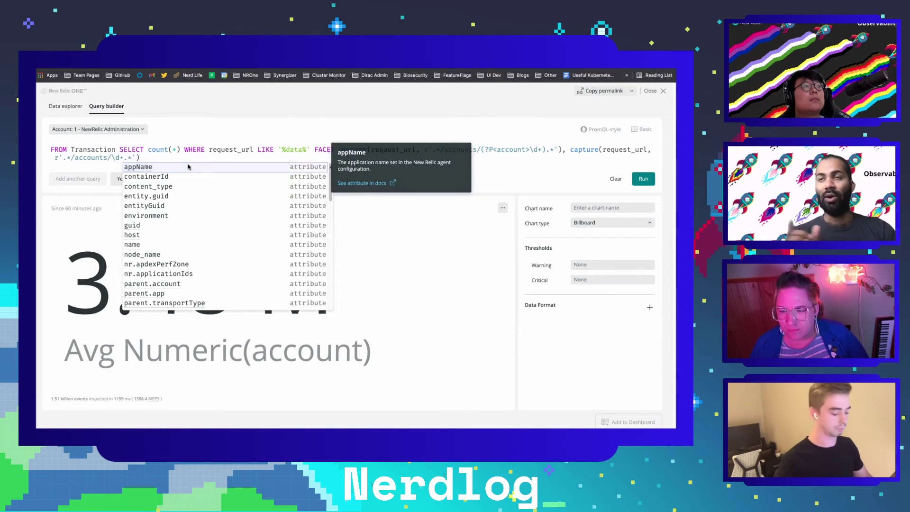
- Add a slash and a named path group to the second capture() pattern, making it r'.*/accounts/\d+/(?P<path>.*)'
type("(?")
type("P<")
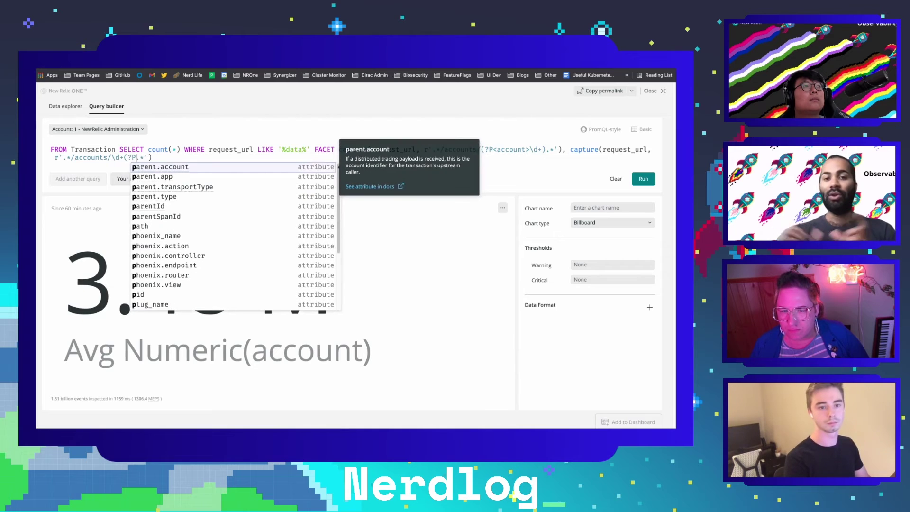
type("path>.*")
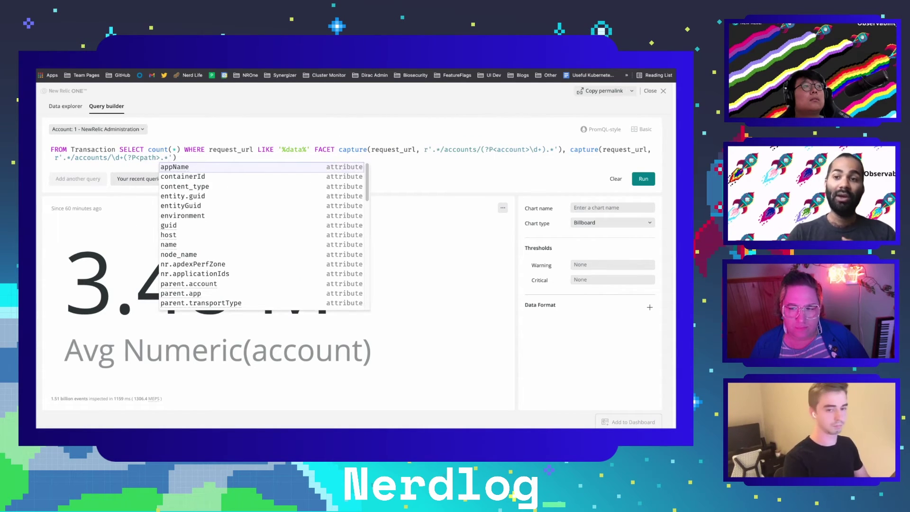
type(")")
left_click(193, 149)
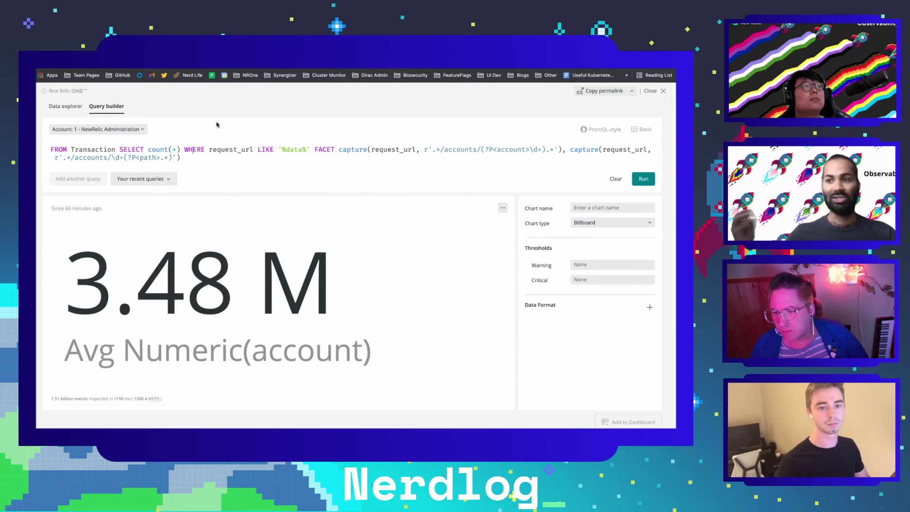
left_click(122, 160)
type("/")
left_click(185, 158)
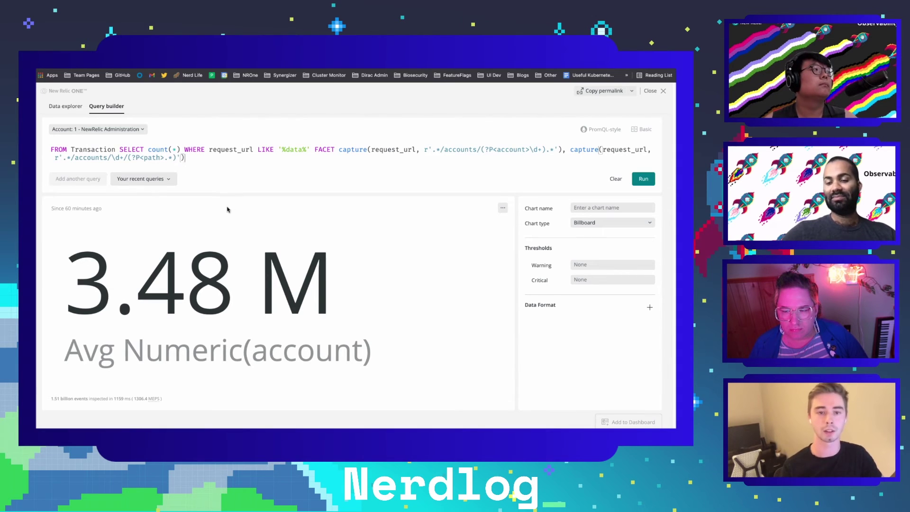
- Examine the first FACET capture() expression and compare its account group with the path group in the second one
key("super+Up")
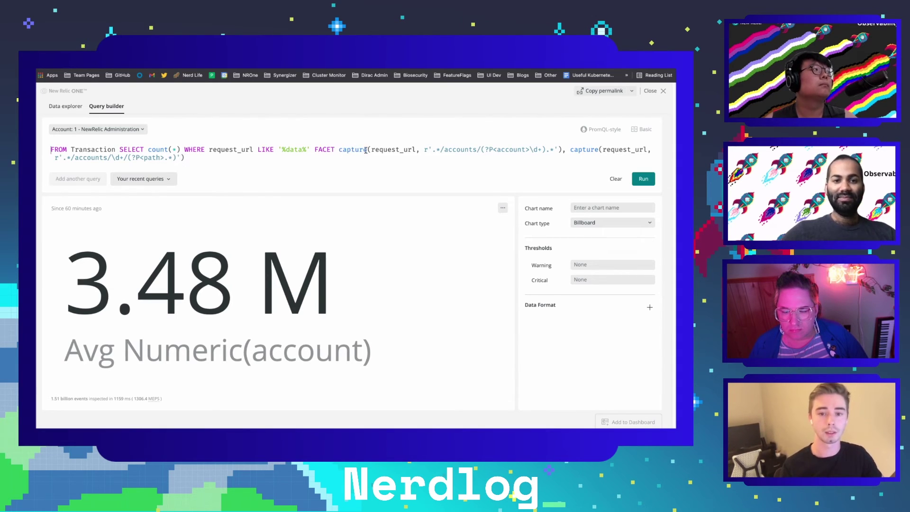
left_click_drag(339, 150, 560, 152)
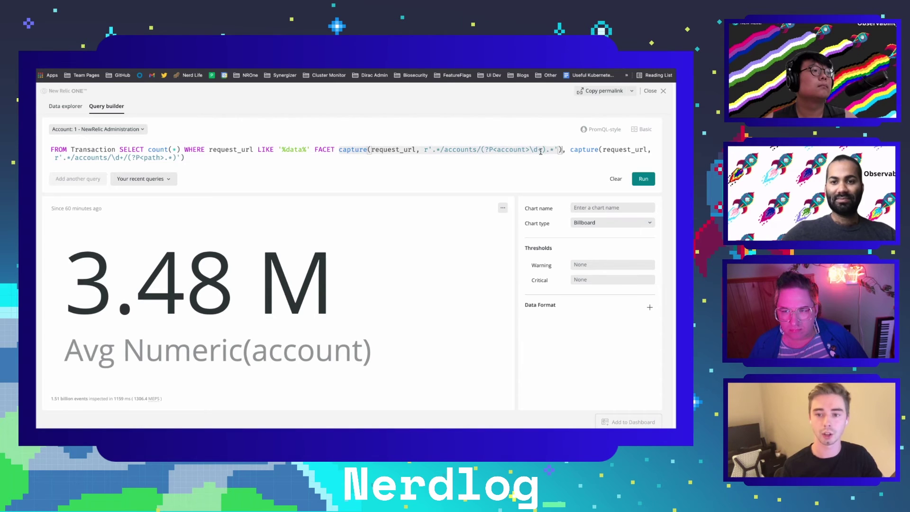
left_click(543, 150)
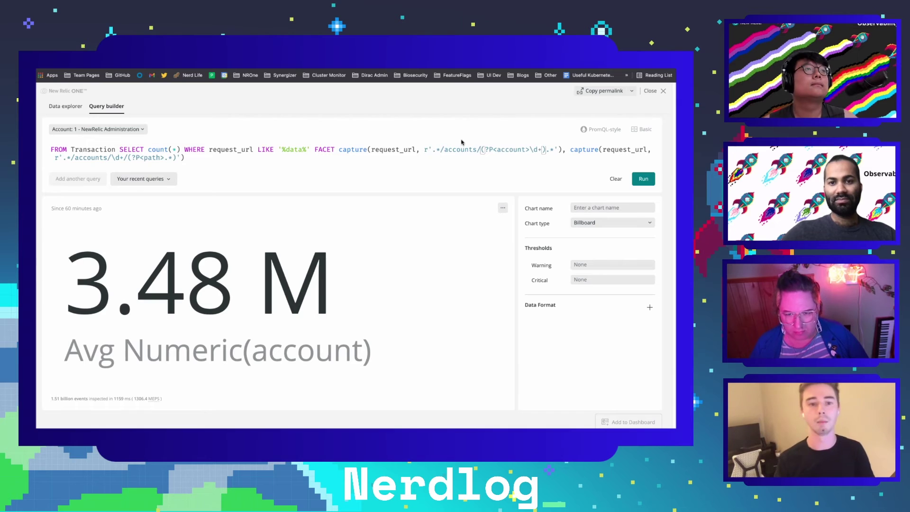
left_click(432, 150)
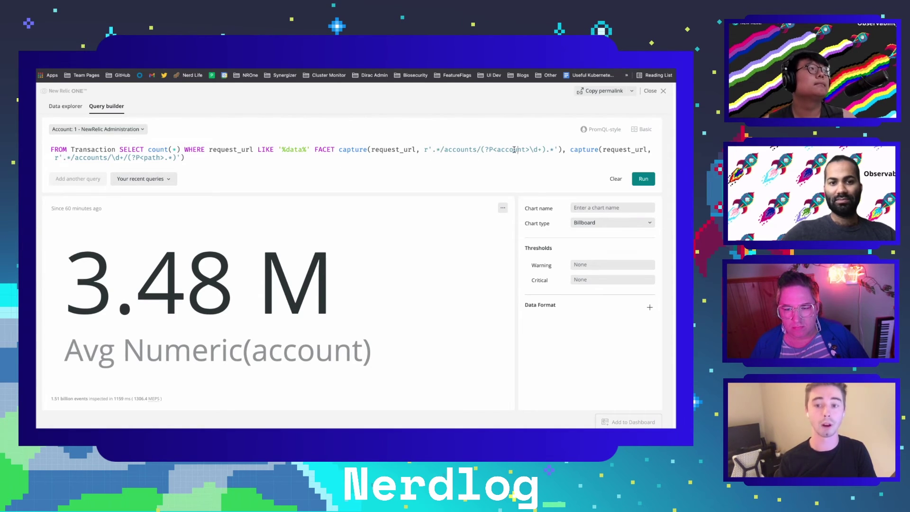
left_click_drag(480, 150, 545, 151)
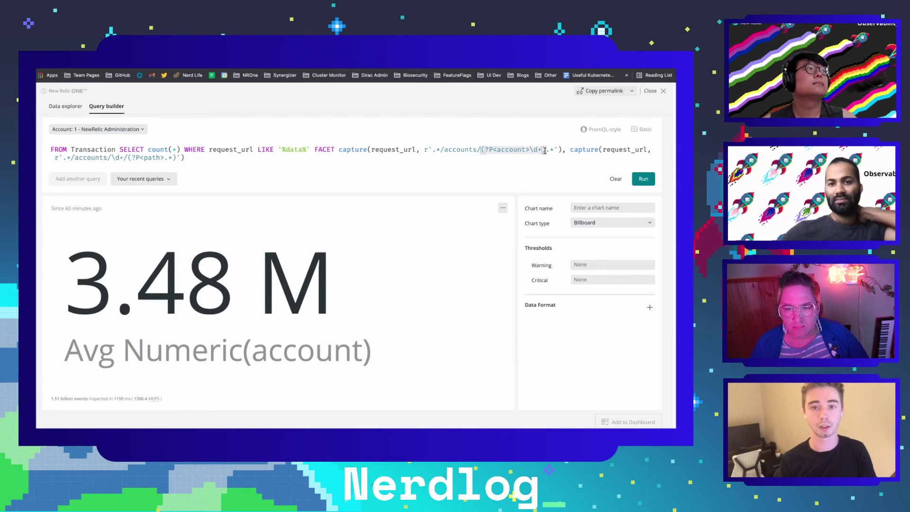
left_click_drag(126, 158, 174, 158)
left_click(174, 158)
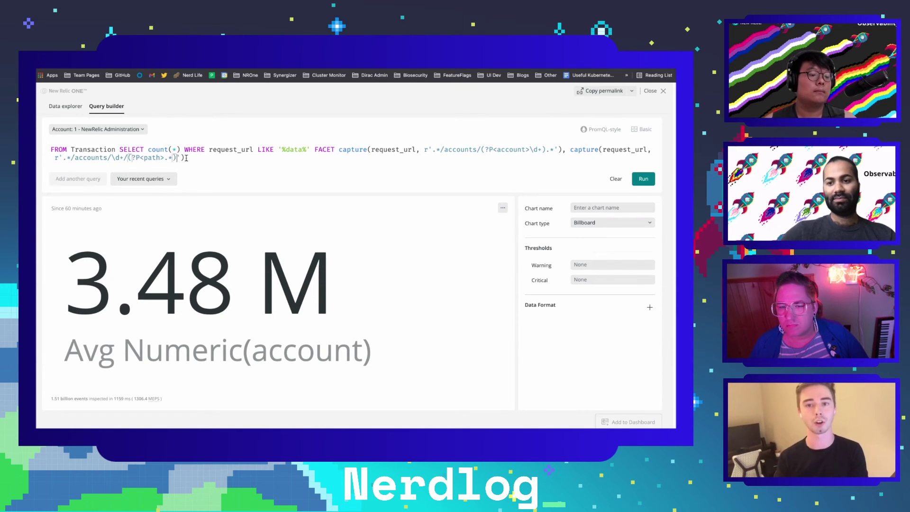
- Run the query faceted by account and path and set the chart type to Table
left_click(636, 180)
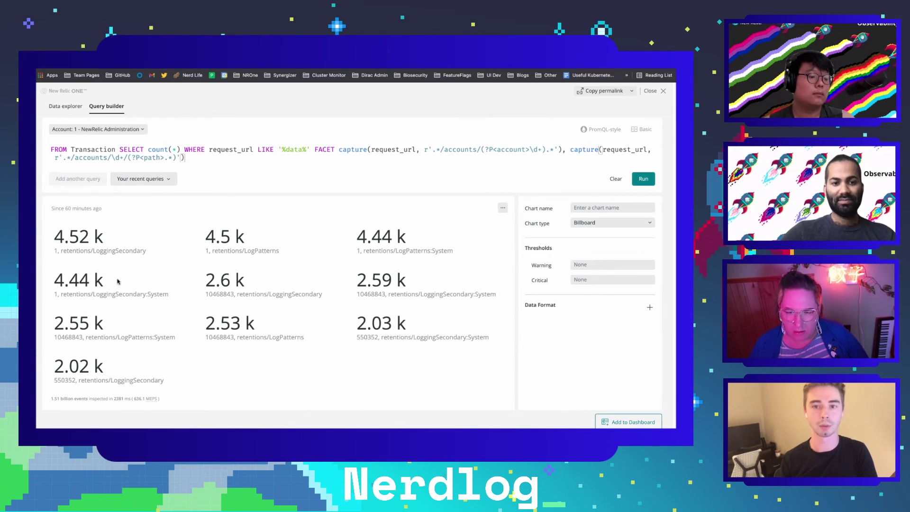
left_click(604, 227)
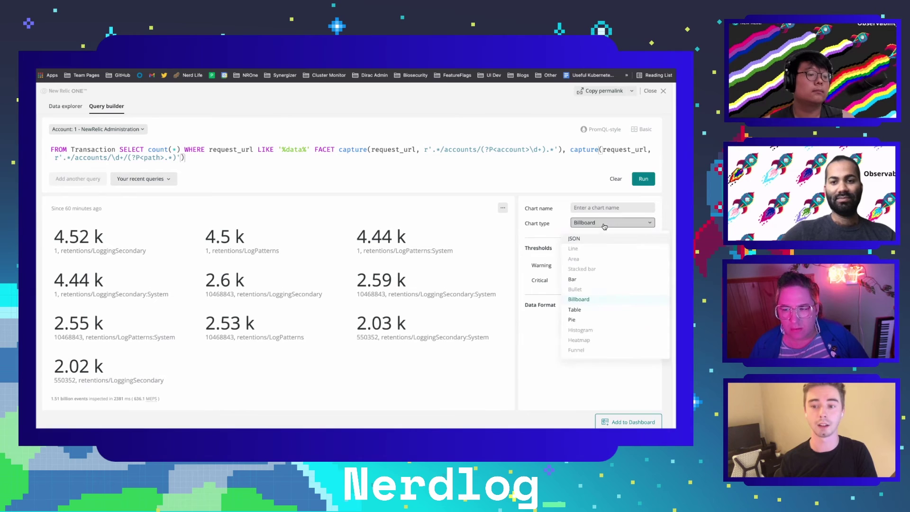
left_click(587, 306)
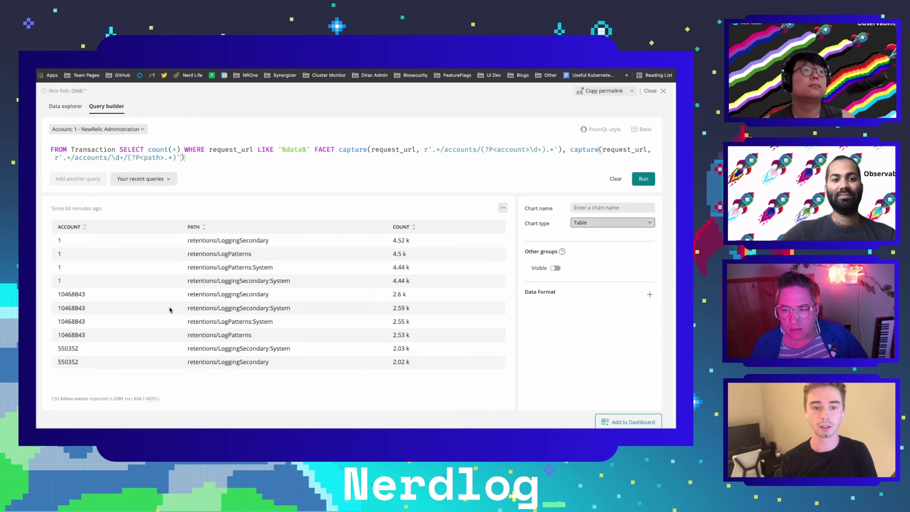